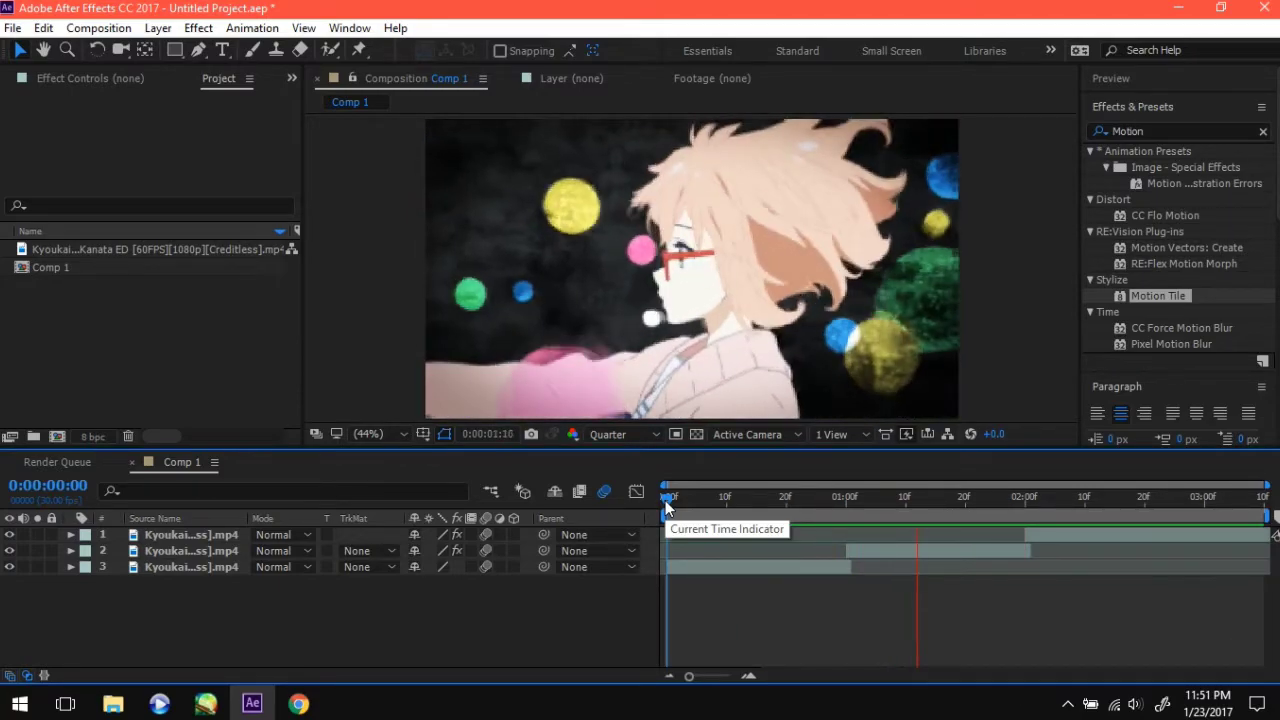
Stop the preview, create a new composition with the default settings and add the Kyoukai no Kanata ED video to it as a layer
key("space")
right_click(112, 288)
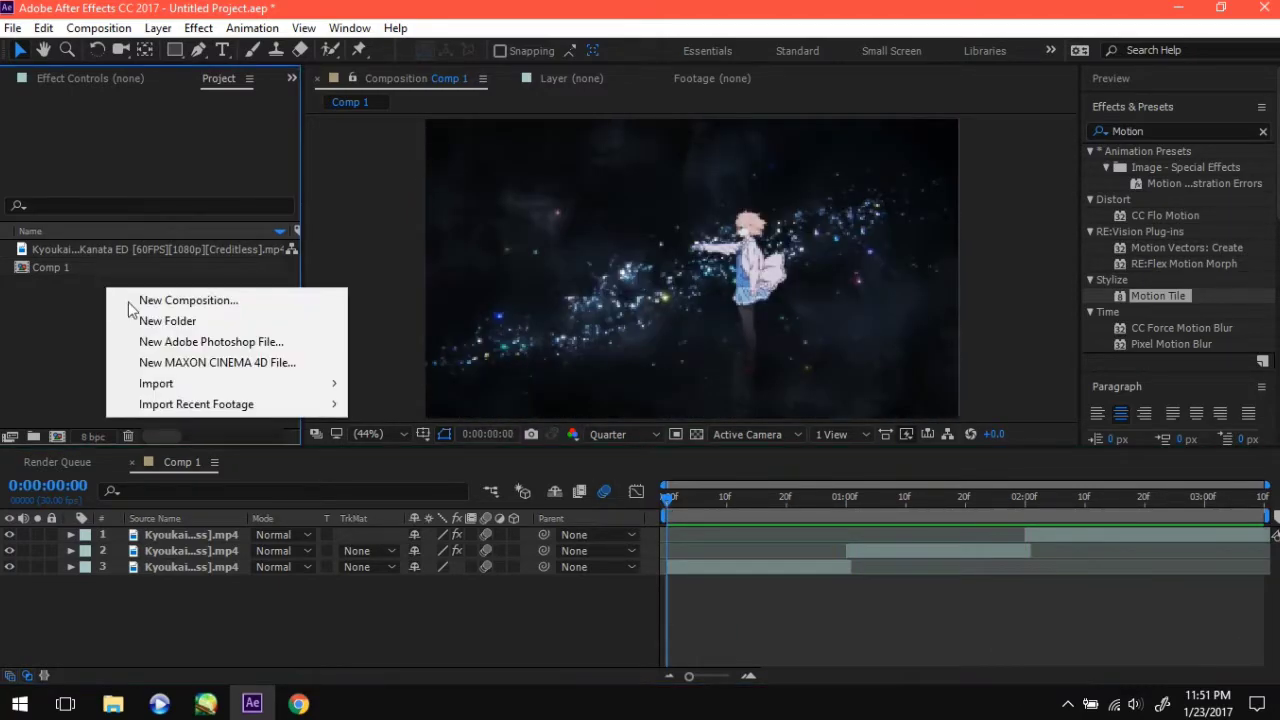
left_click(215, 297)
left_click(358, 438)
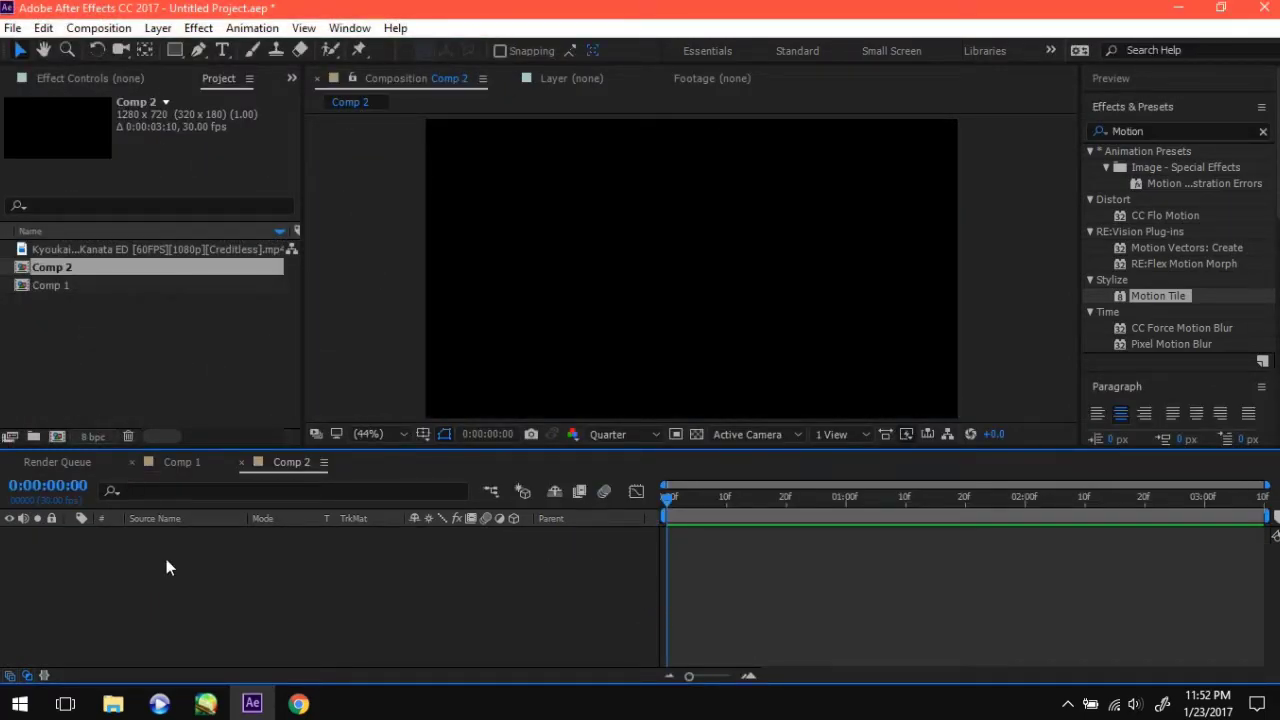
left_click_drag(98, 249, 209, 540)
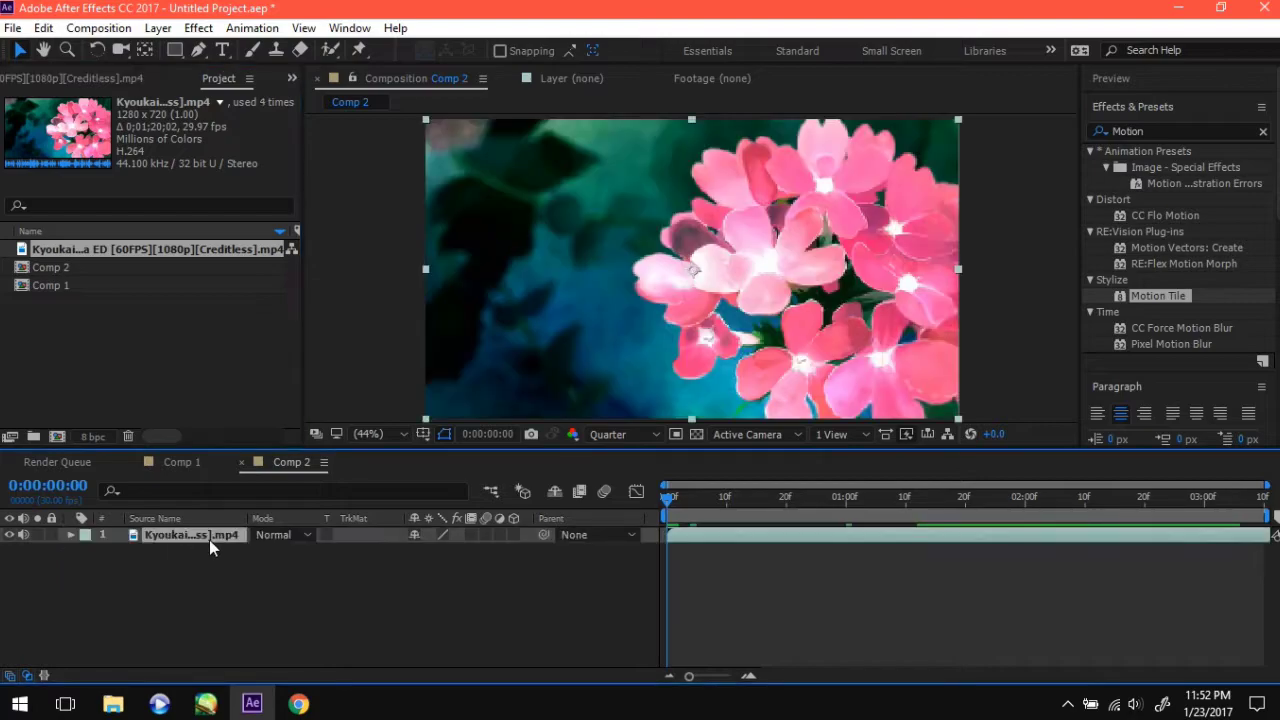
Set the video layer's source in point to 0;00;01;20, where the girl stands among the sparkles, and return to Comp 2
double_click(693, 534)
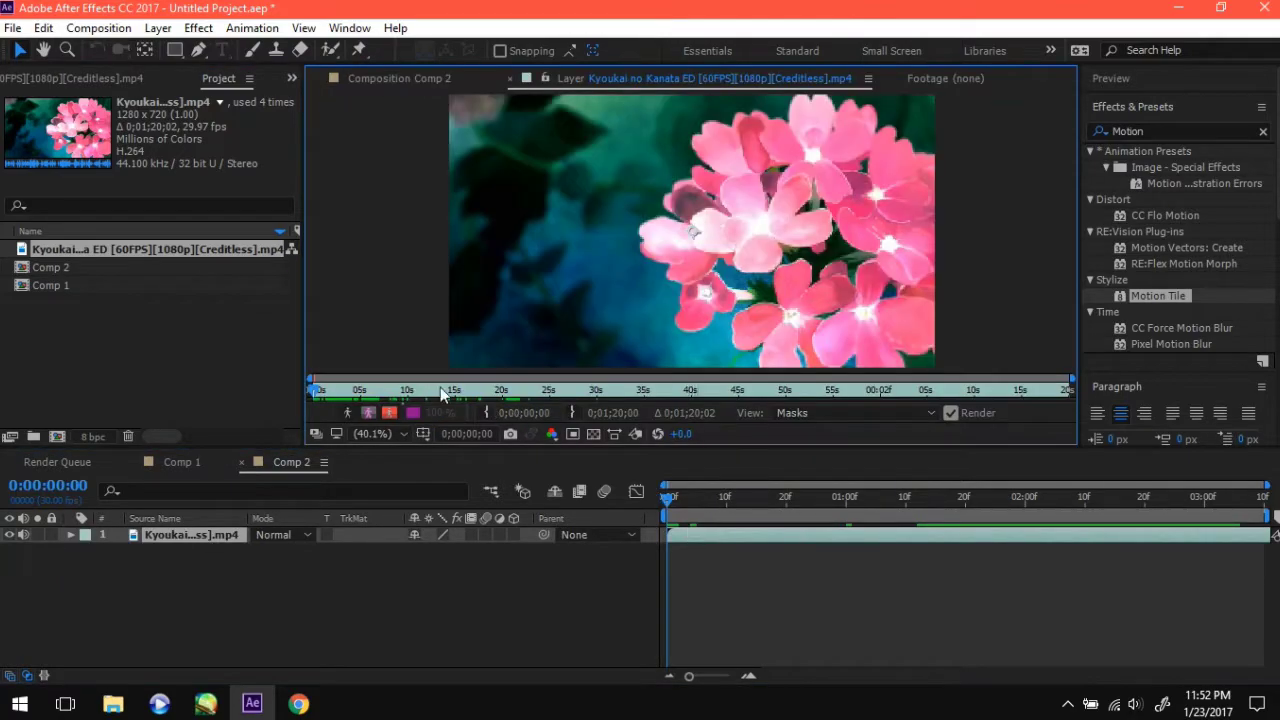
key("space")
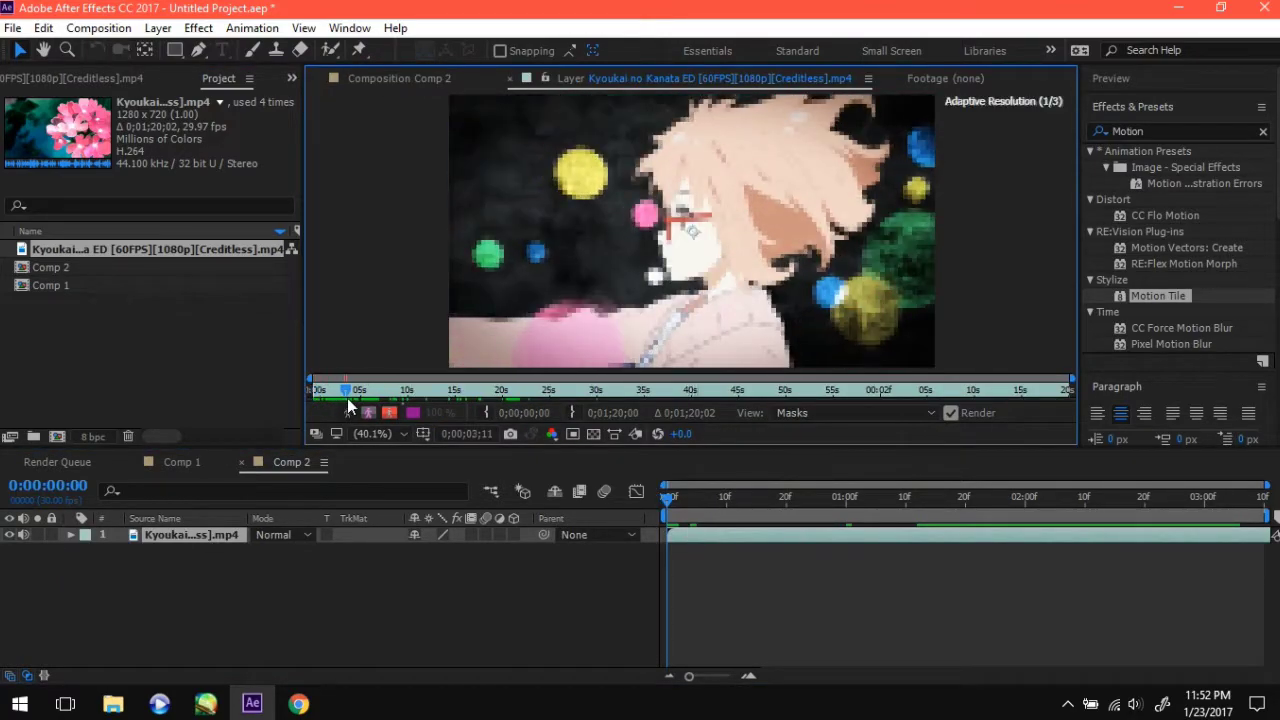
key("space")
left_click(486, 412)
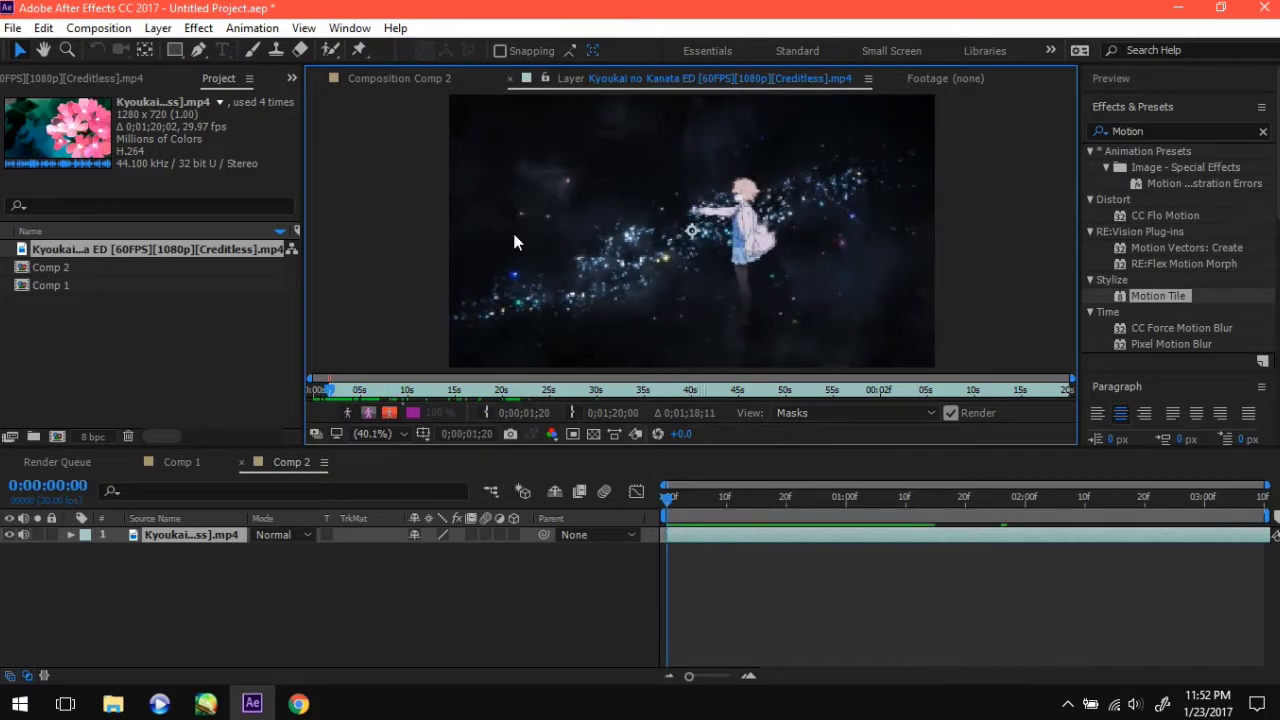
left_click(379, 80)
Duplicate the clip, move the copy to start at 0:00:01:00, and trim the original clip's end to that time
key("ctrl+d")
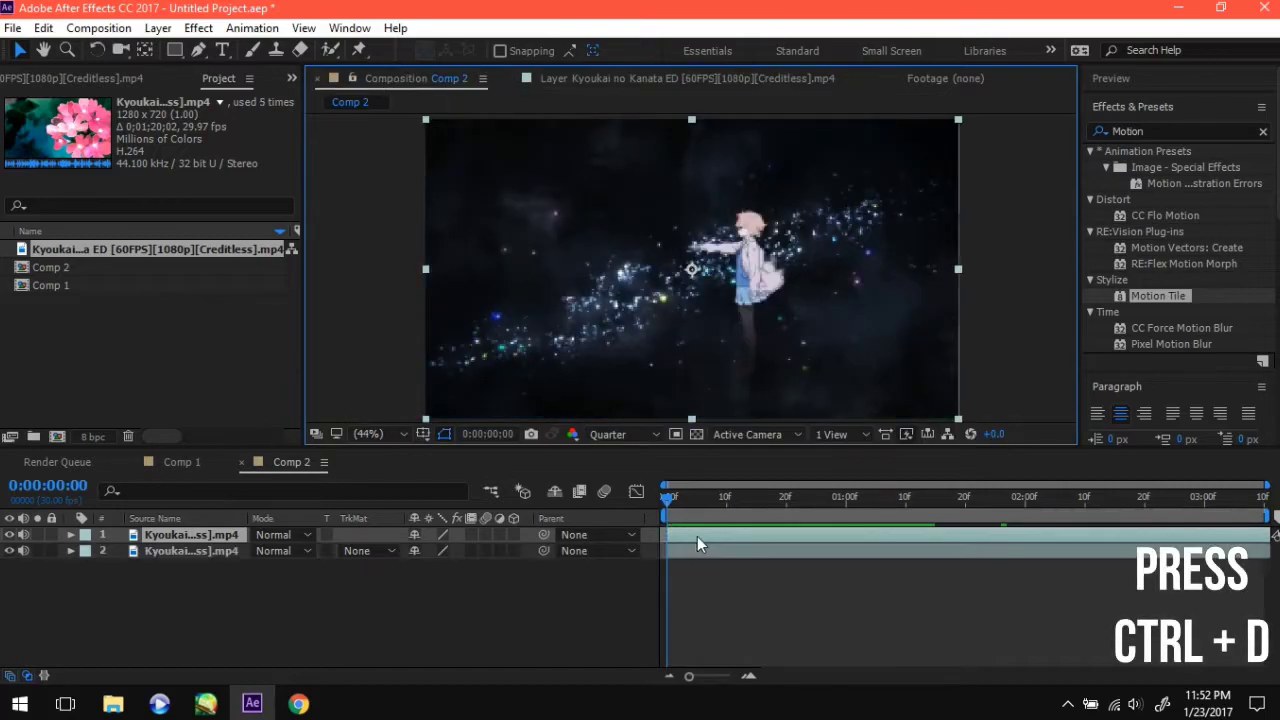
left_click_drag(680, 538, 848, 540)
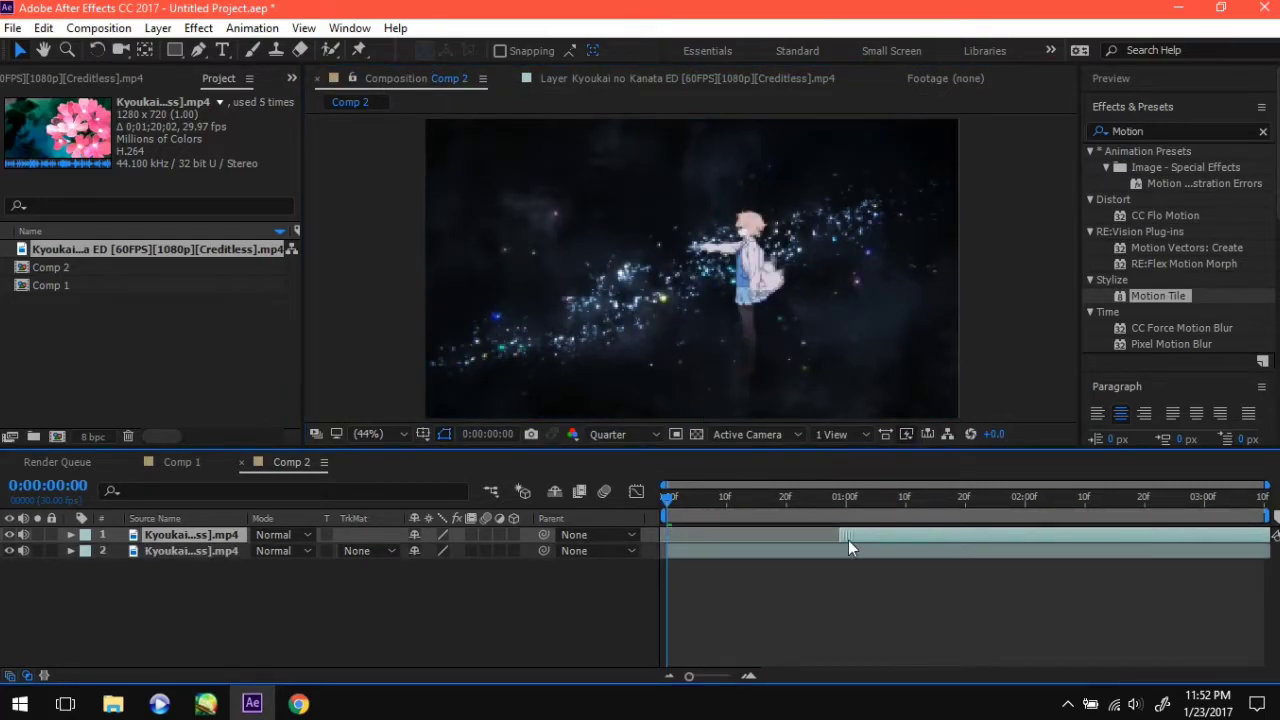
left_click(848, 500)
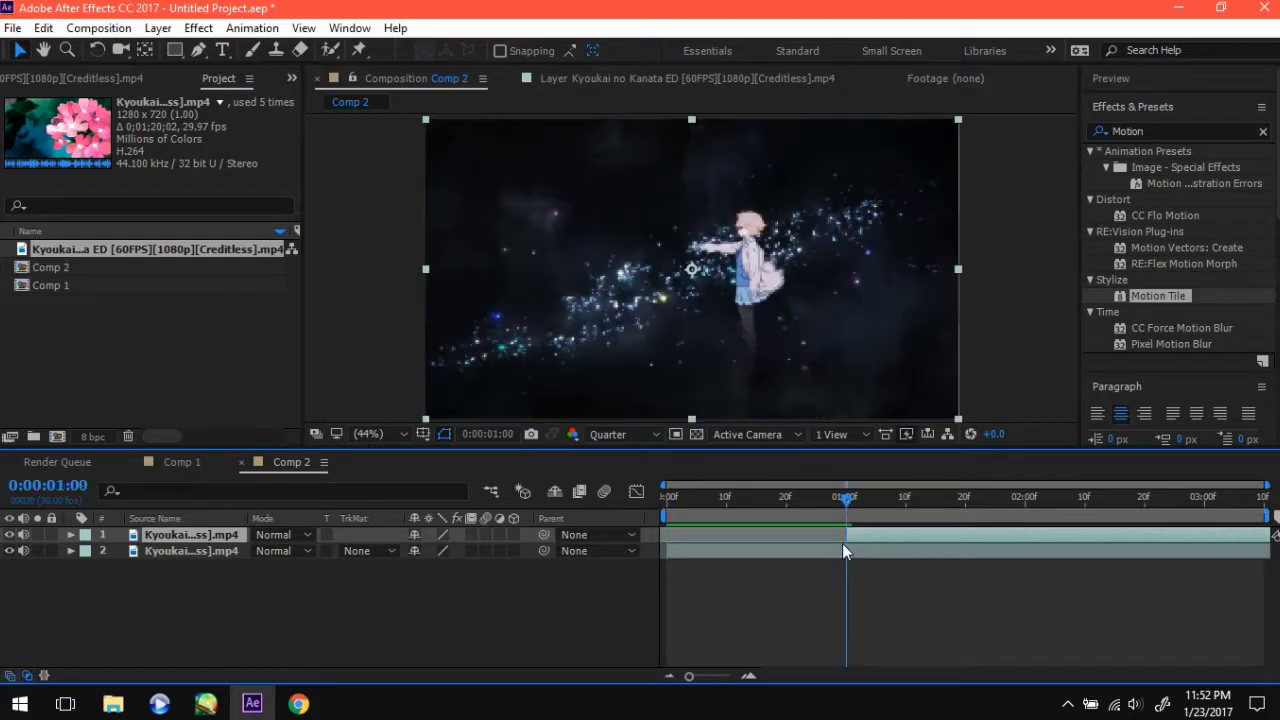
left_click(867, 544)
key("alt+bracketright")
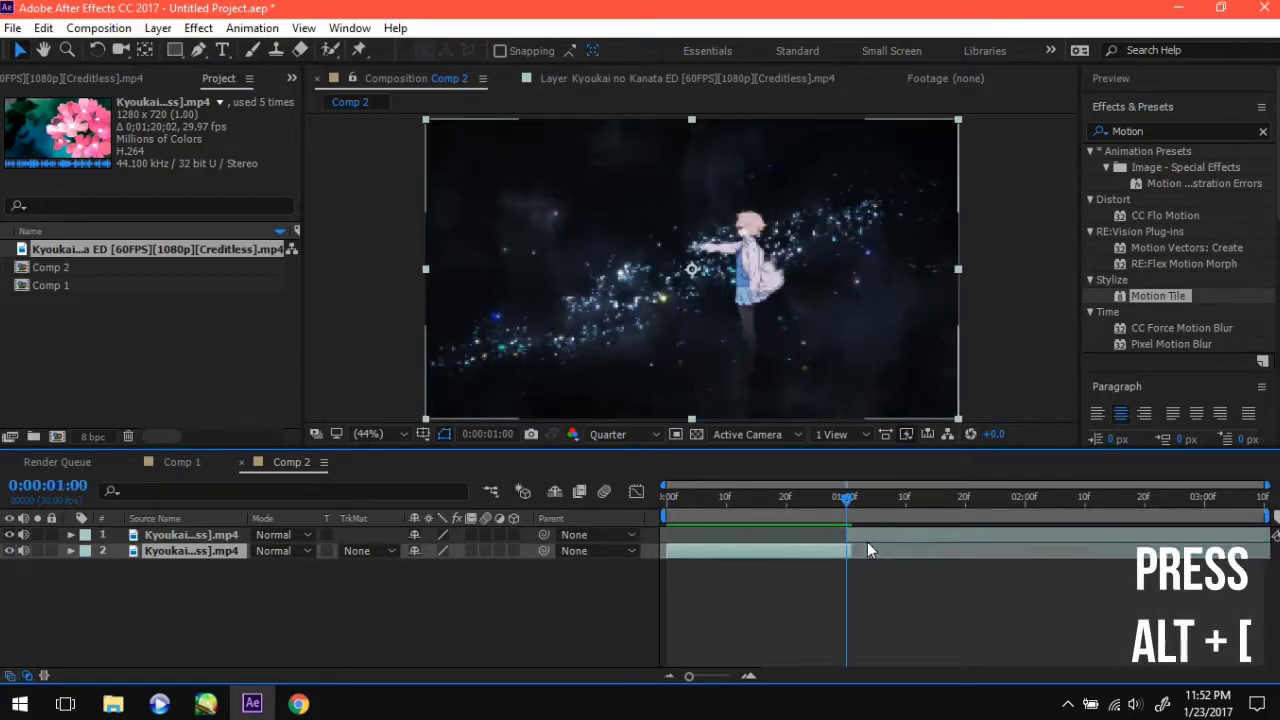
Set the second clip's source in point to 0;00;03;02, at the close-up of the girl with the coloured circles
left_click(859, 534)
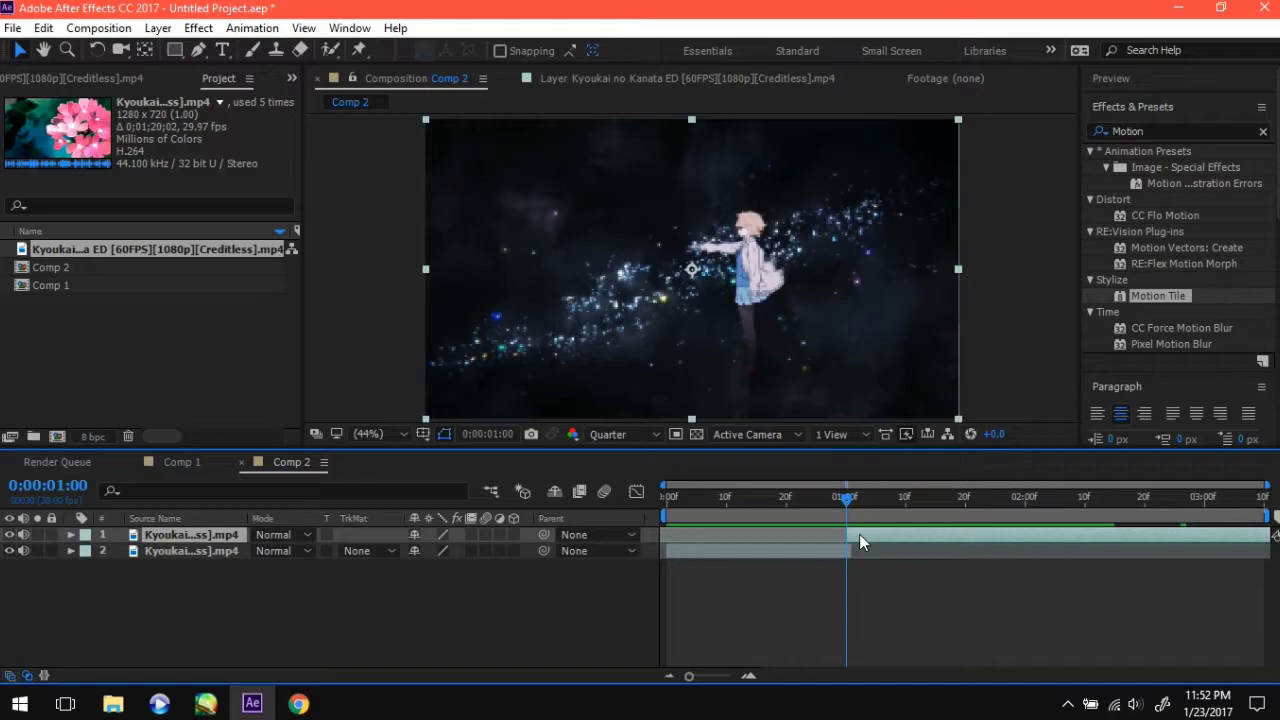
double_click(859, 534)
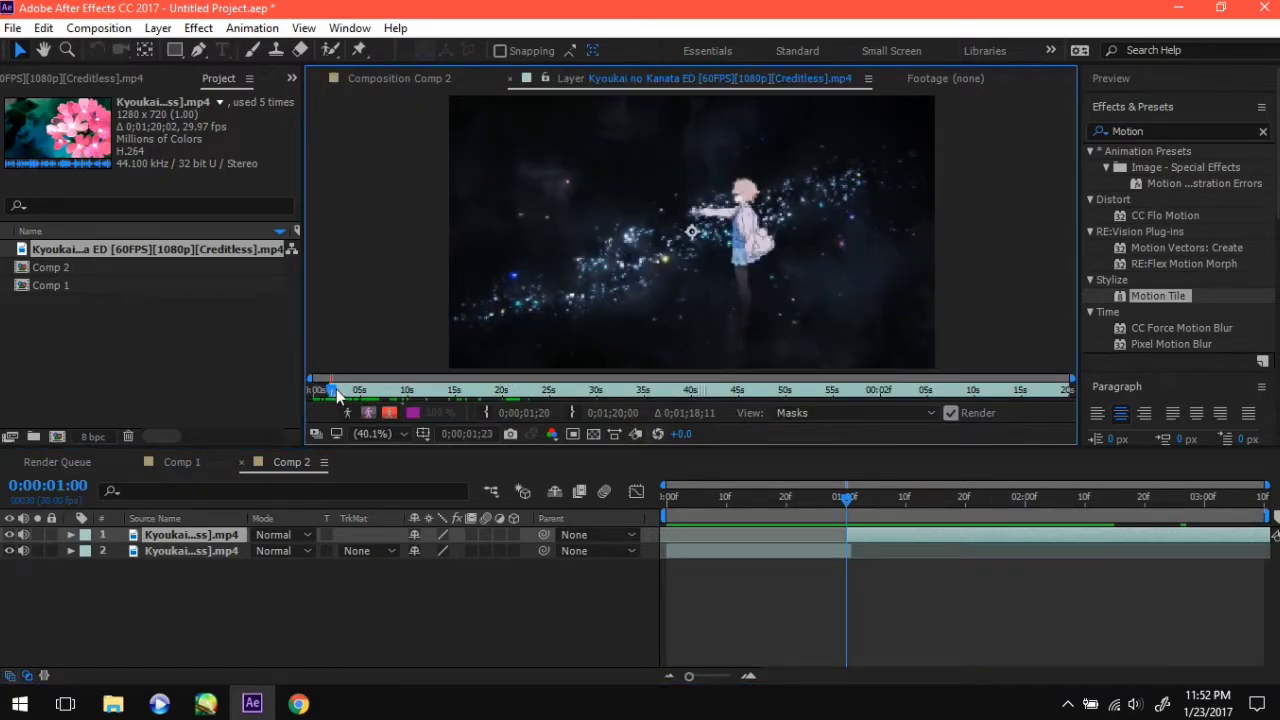
left_click_drag(337, 393, 346, 393)
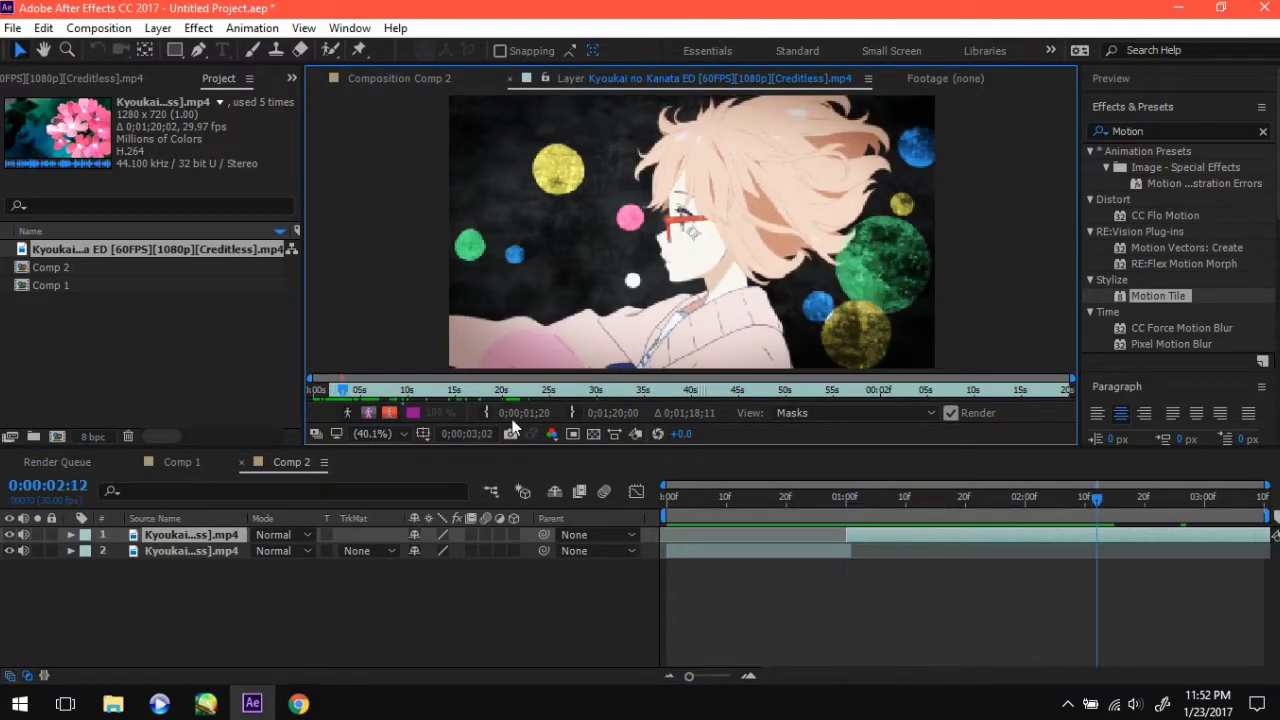
left_click(485, 413)
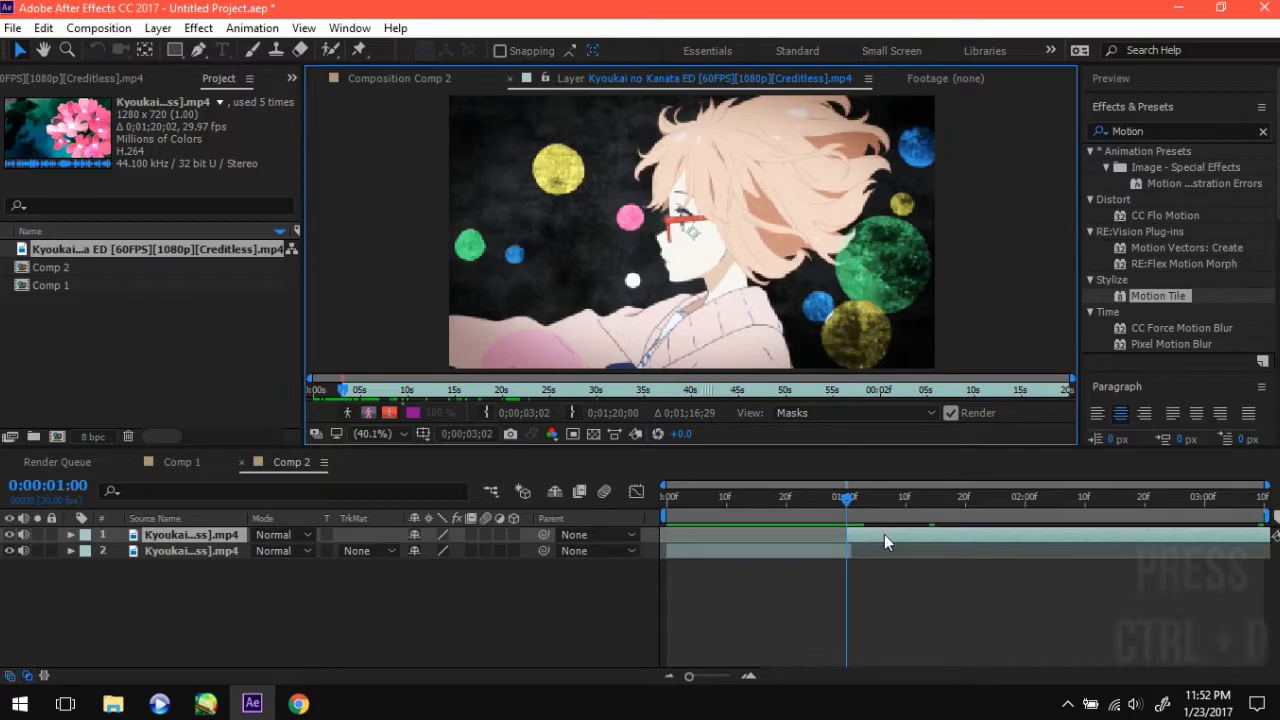
Duplicate the close-up clip and move the copy to start at 0:00:02:00 in the composition
key("ctrl+d")
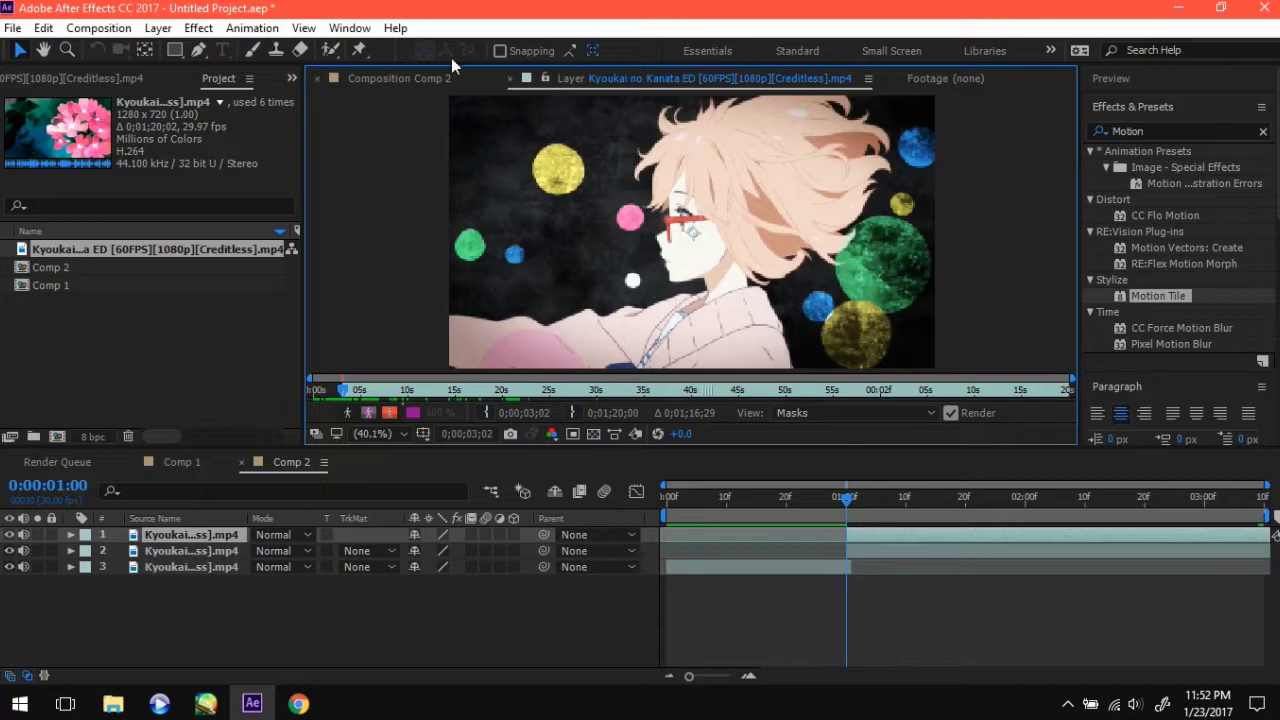
left_click(399, 78)
left_click(952, 538)
left_click_drag(948, 544, 1090, 530)
Trim the end of the middle clip to 0:00:02:00, where the third clip starts
left_click(960, 555)
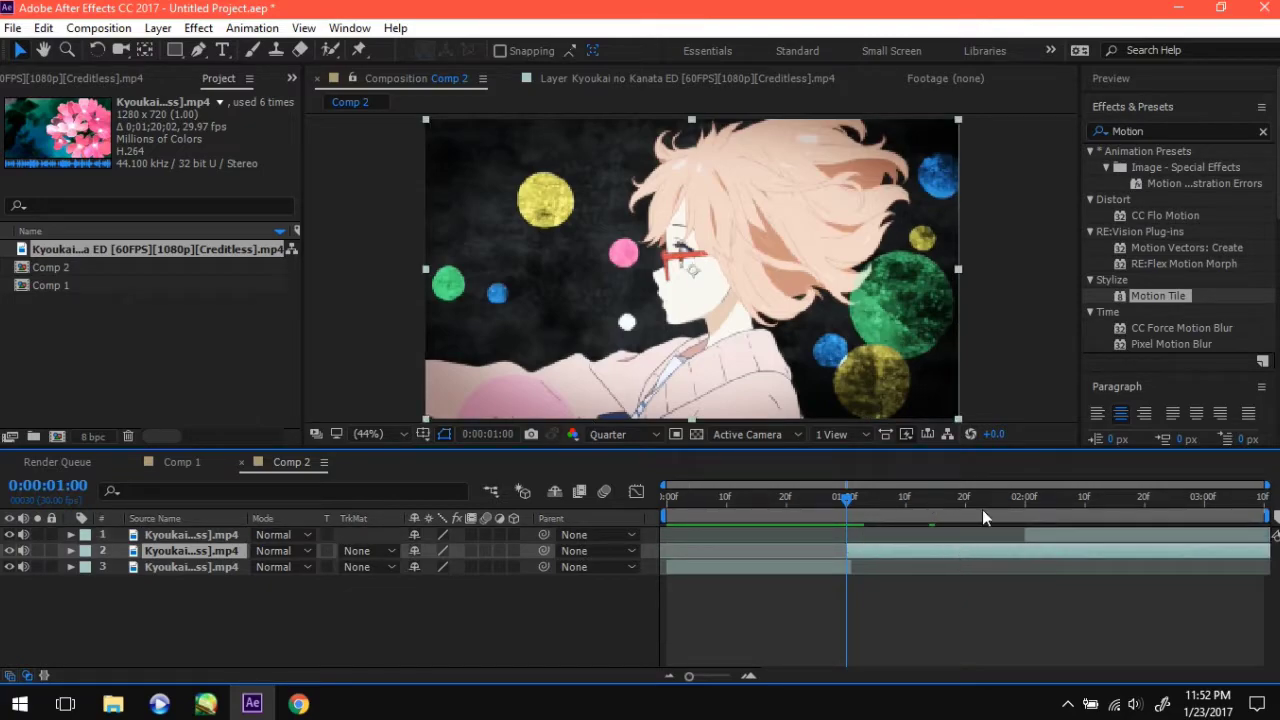
left_click_drag(848, 498, 1031, 540)
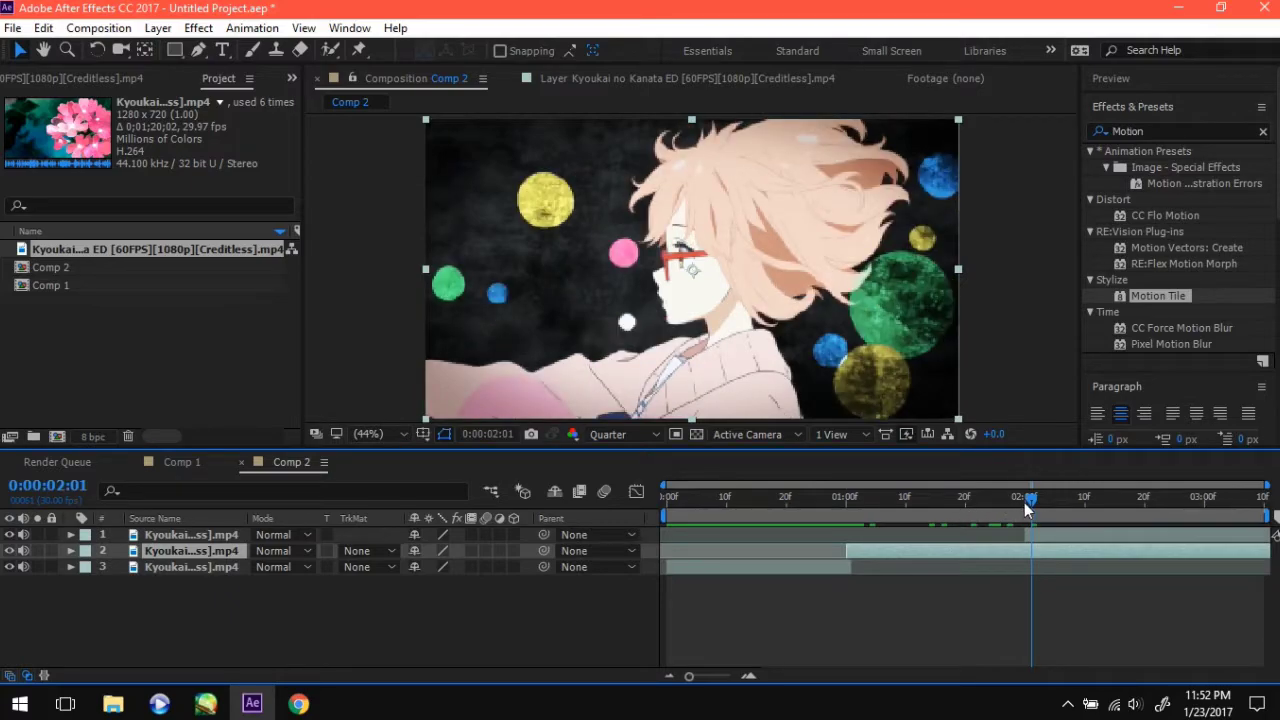
left_click(1026, 505)
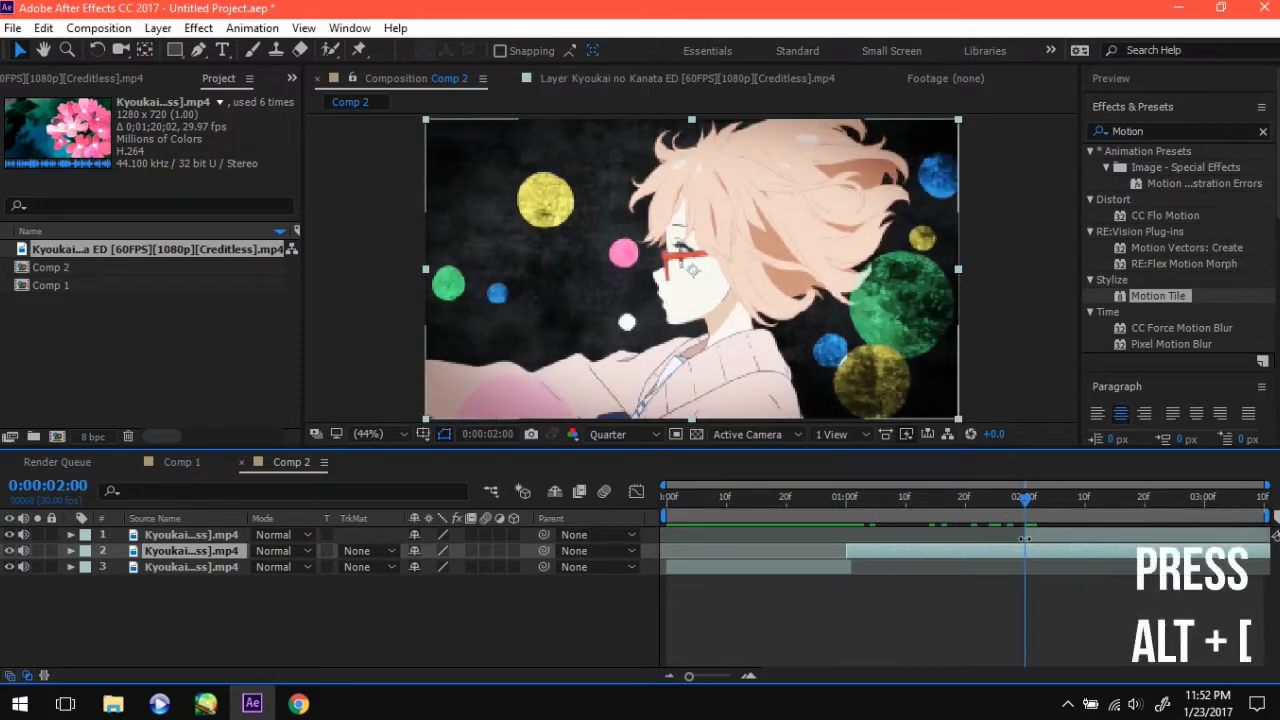
key("alt+bracketright")
Set the third clip's source in point to 0;00;20;09 and preview the composition from the beginning
double_click(1062, 534)
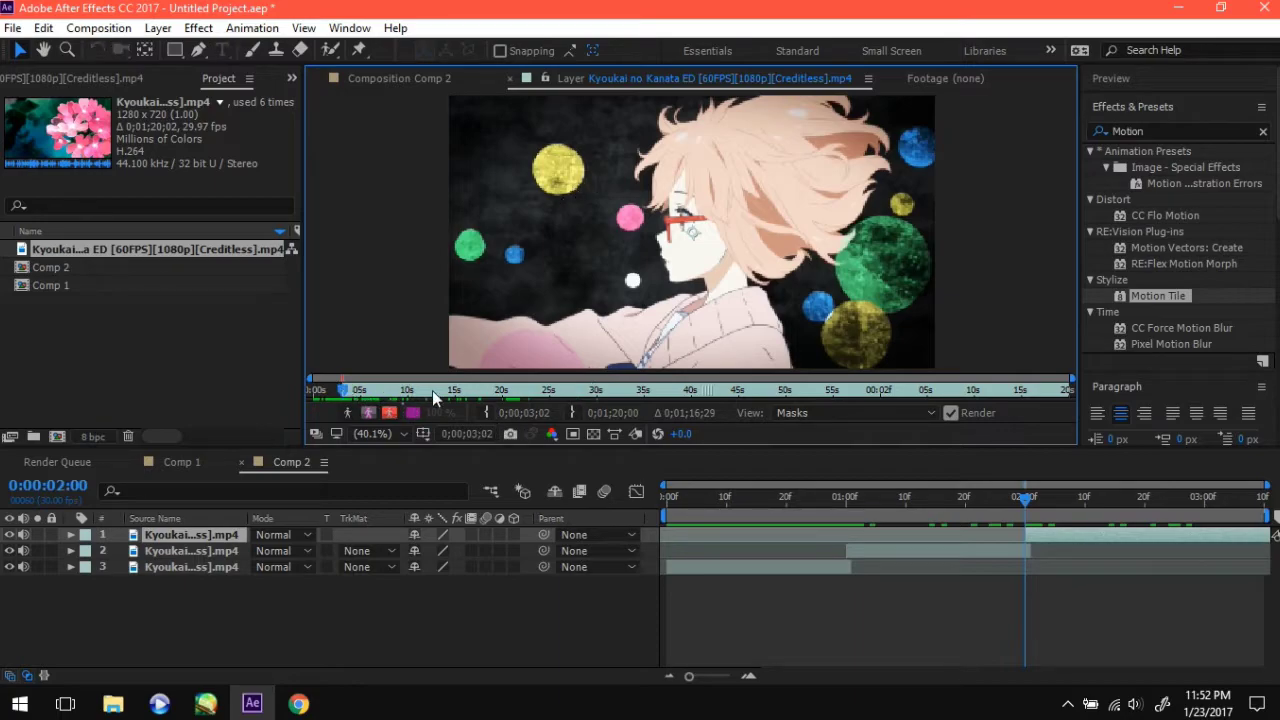
left_click(502, 393)
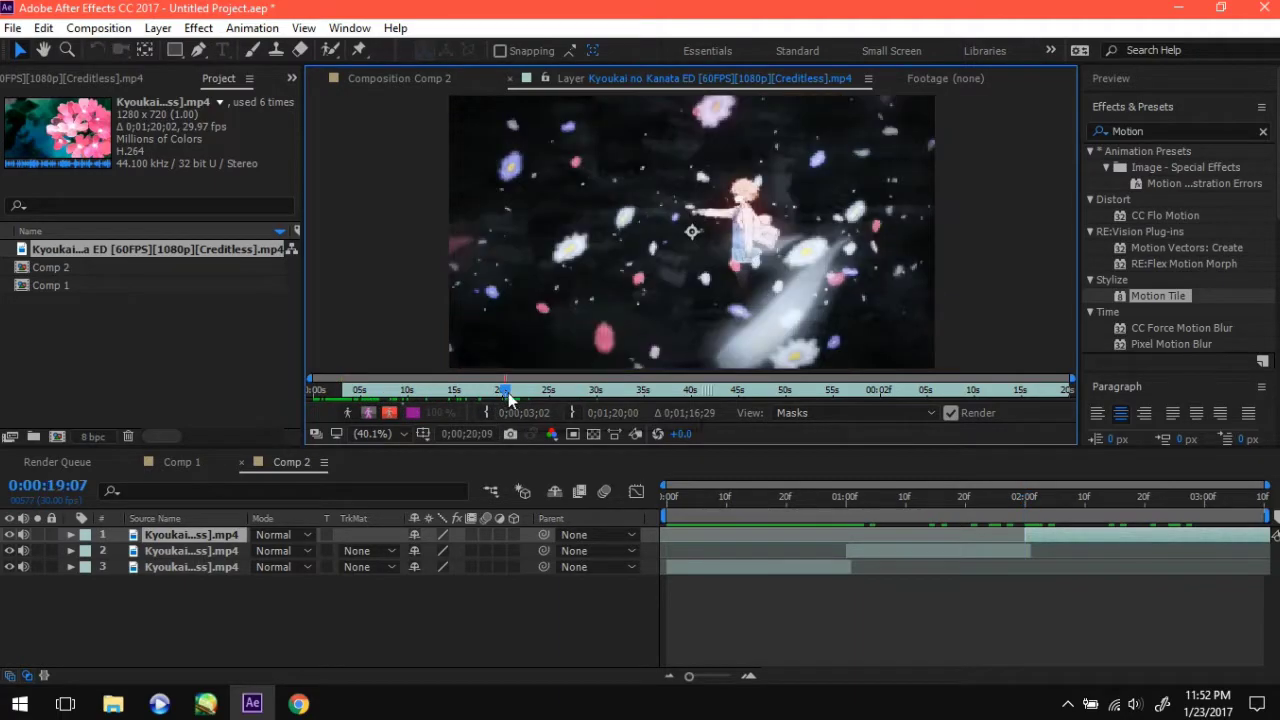
left_click(485, 412)
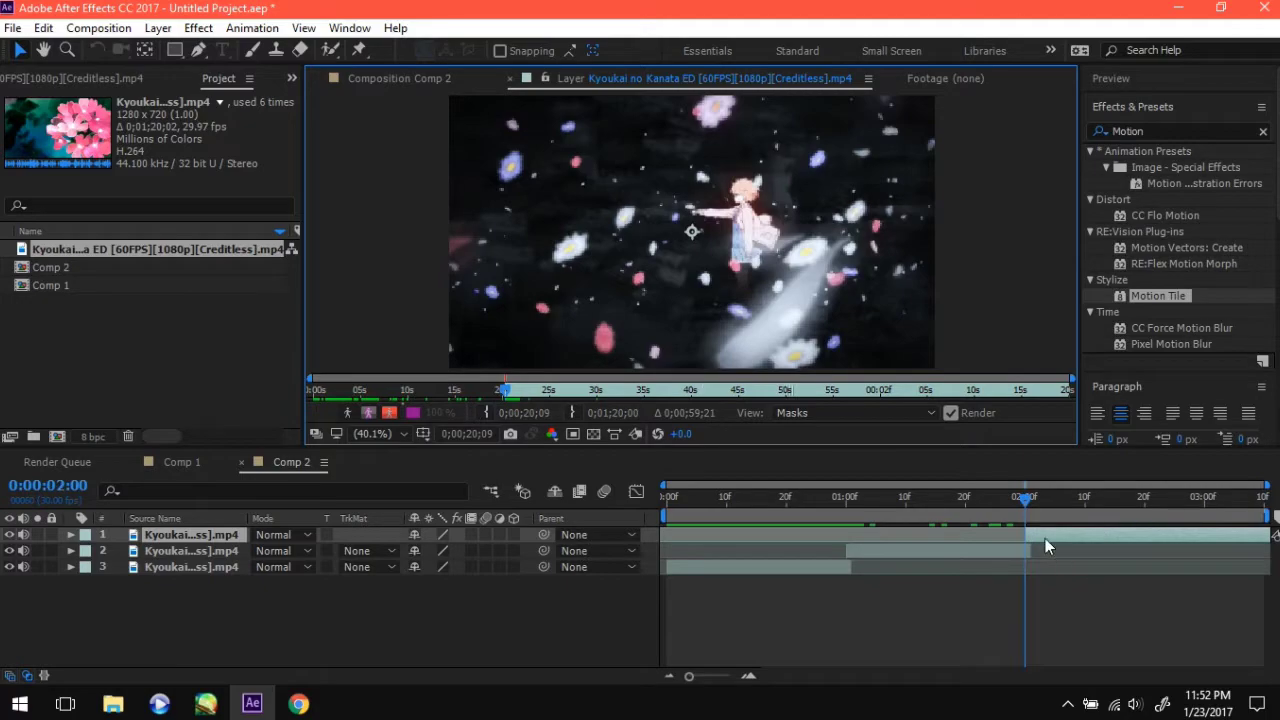
left_click(385, 78)
left_click(668, 498)
key("space")
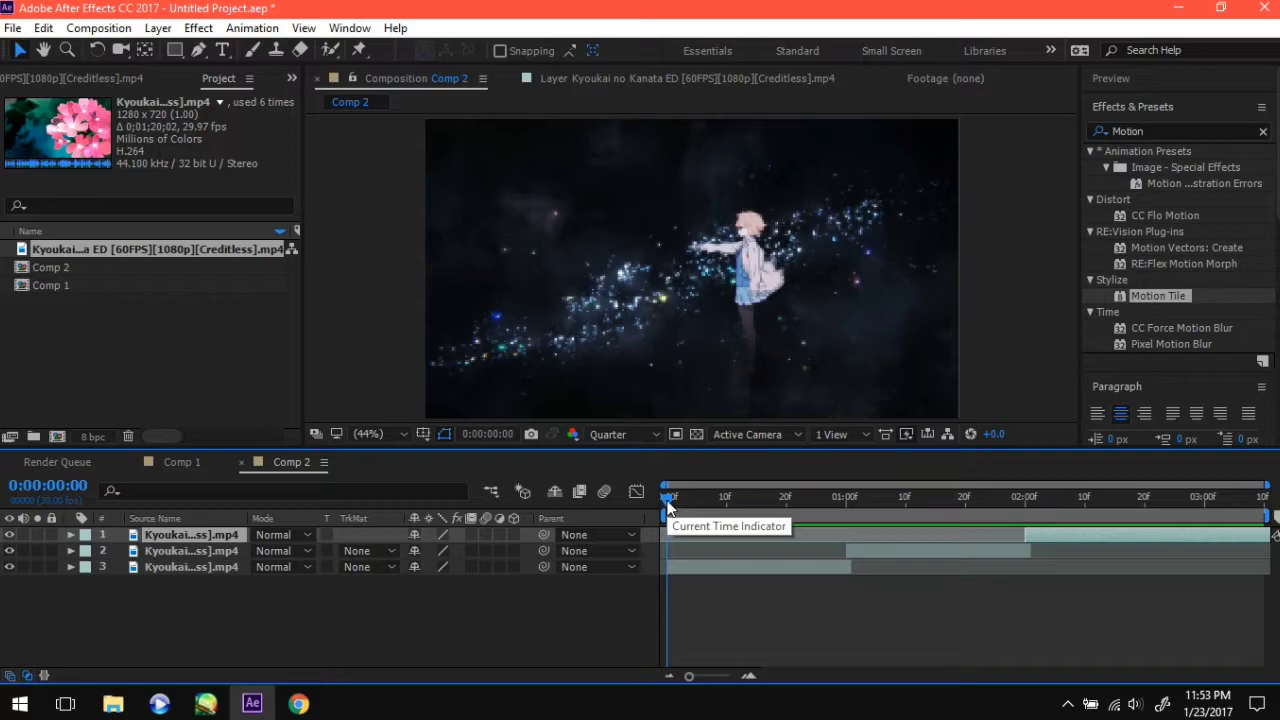
Keyframe the first clip's Scale from 100% at 0:00:00:20 to 150% at 0:00:01:00
left_click(687, 570)
key("s")
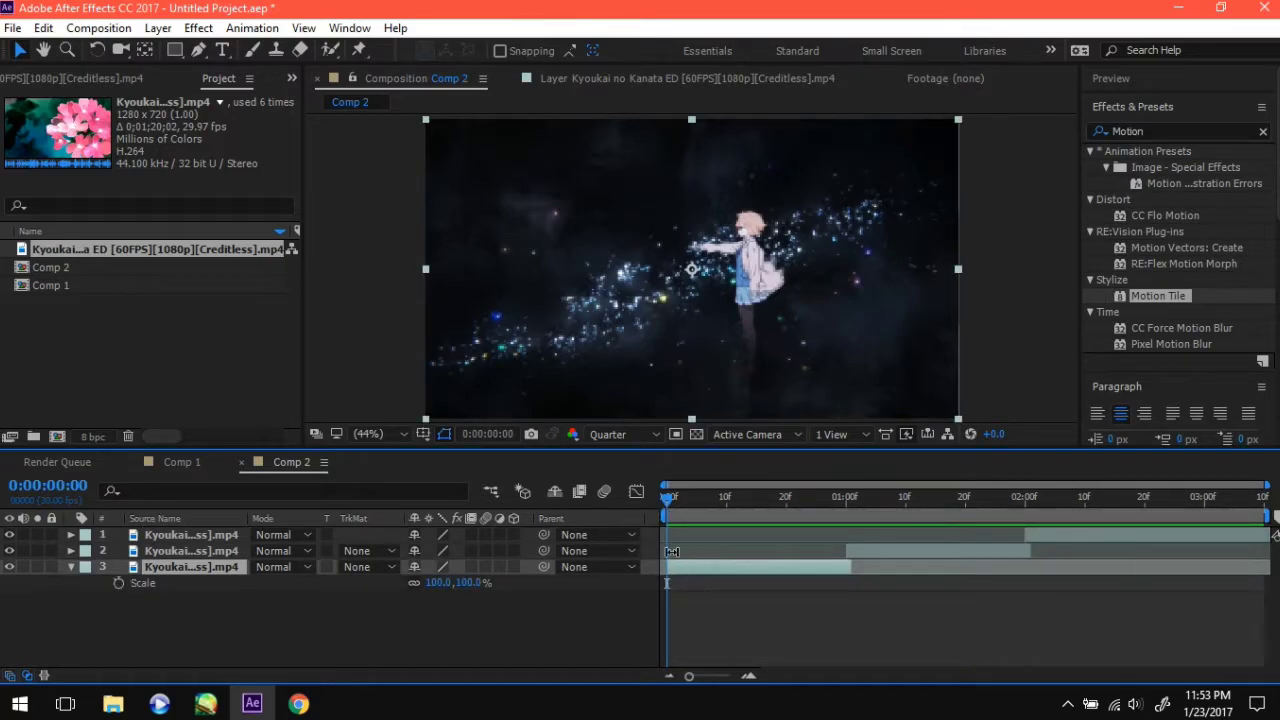
left_click_drag(666, 495, 782, 551)
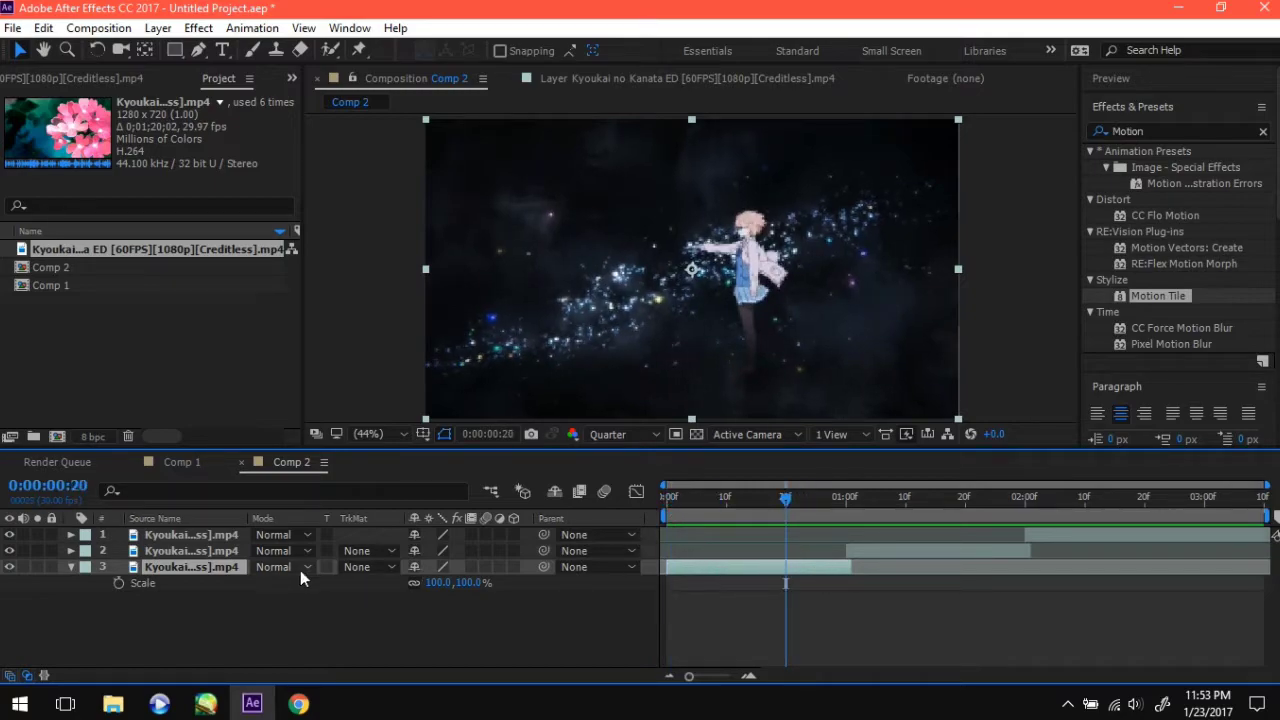
left_click(119, 583)
left_click_drag(789, 515, 844, 543)
left_click(440, 582)
type("150")
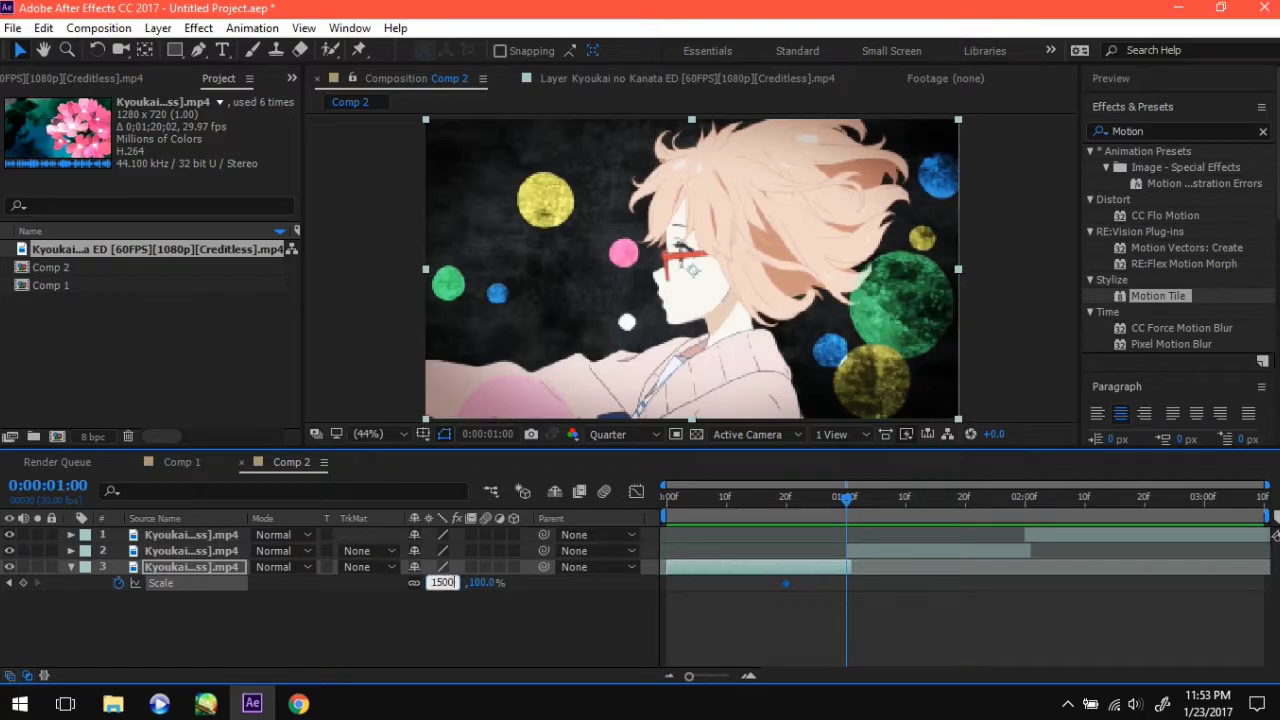
key("Return")
Apply Easy Ease to both Scale keyframes of the first clip
left_click_drag(869, 603, 774, 586)
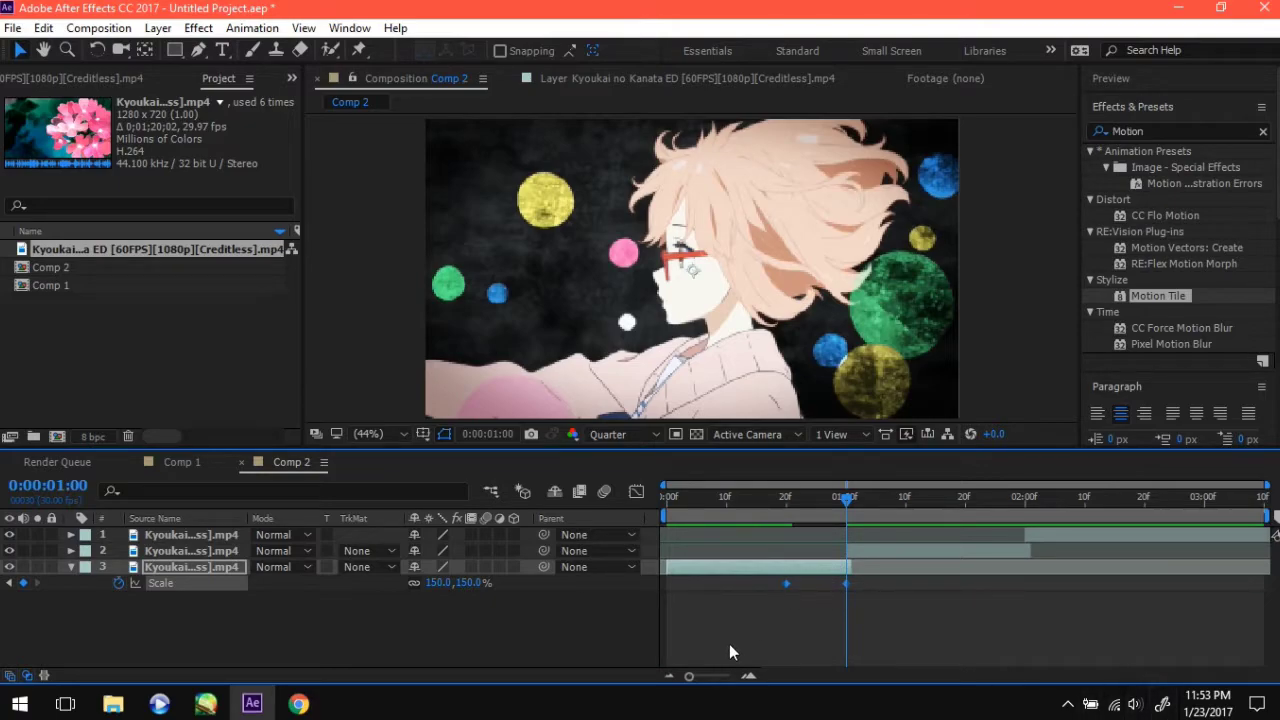
right_click(846, 583)
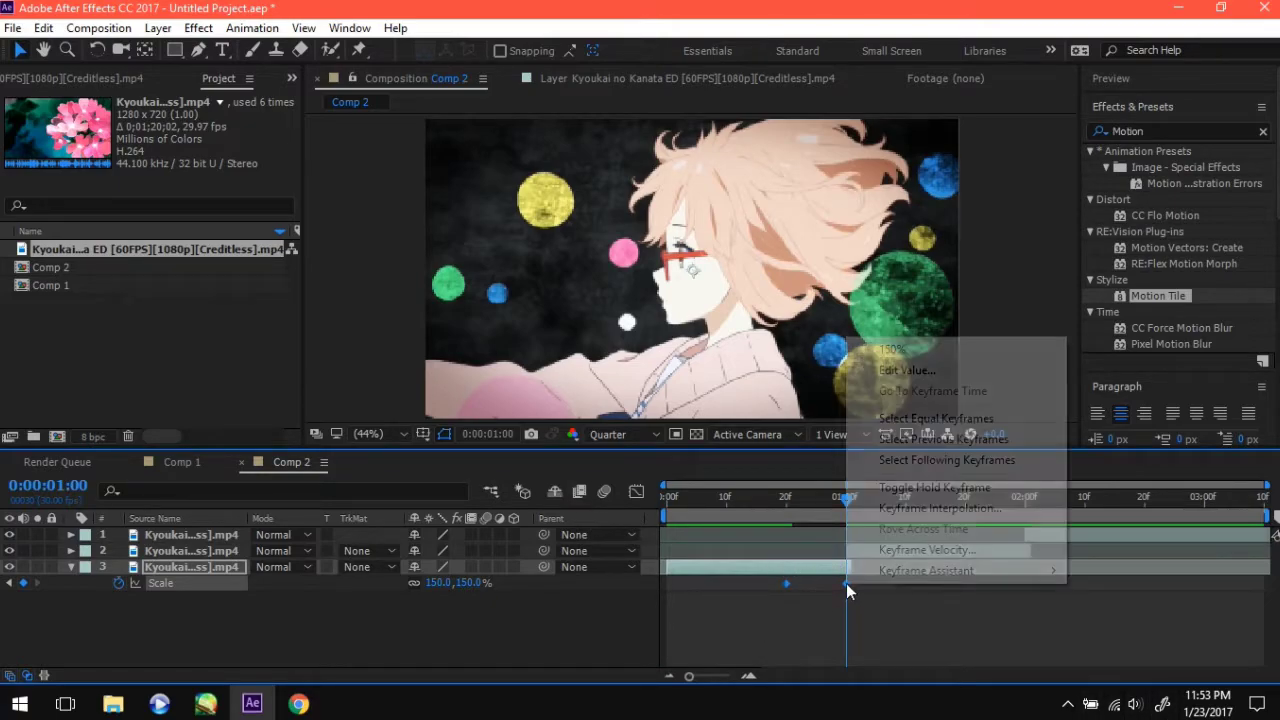
mouse_move(965, 572)
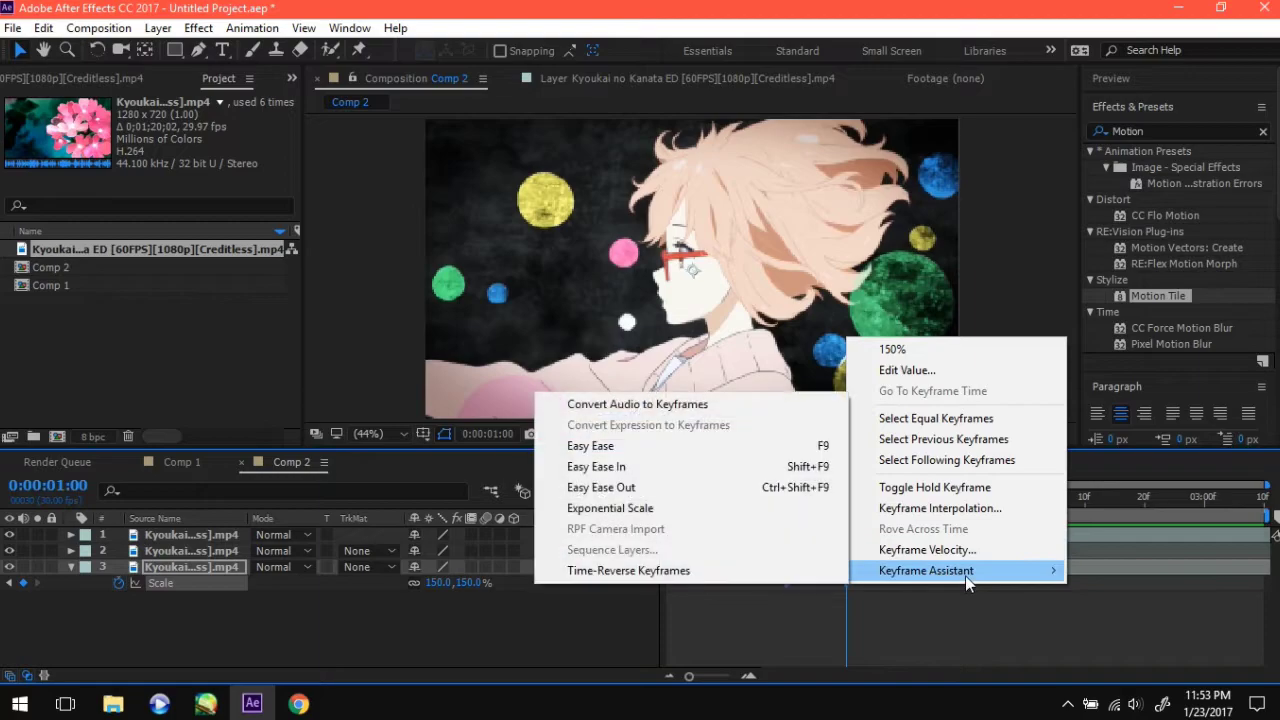
left_click(629, 445)
left_click(897, 630)
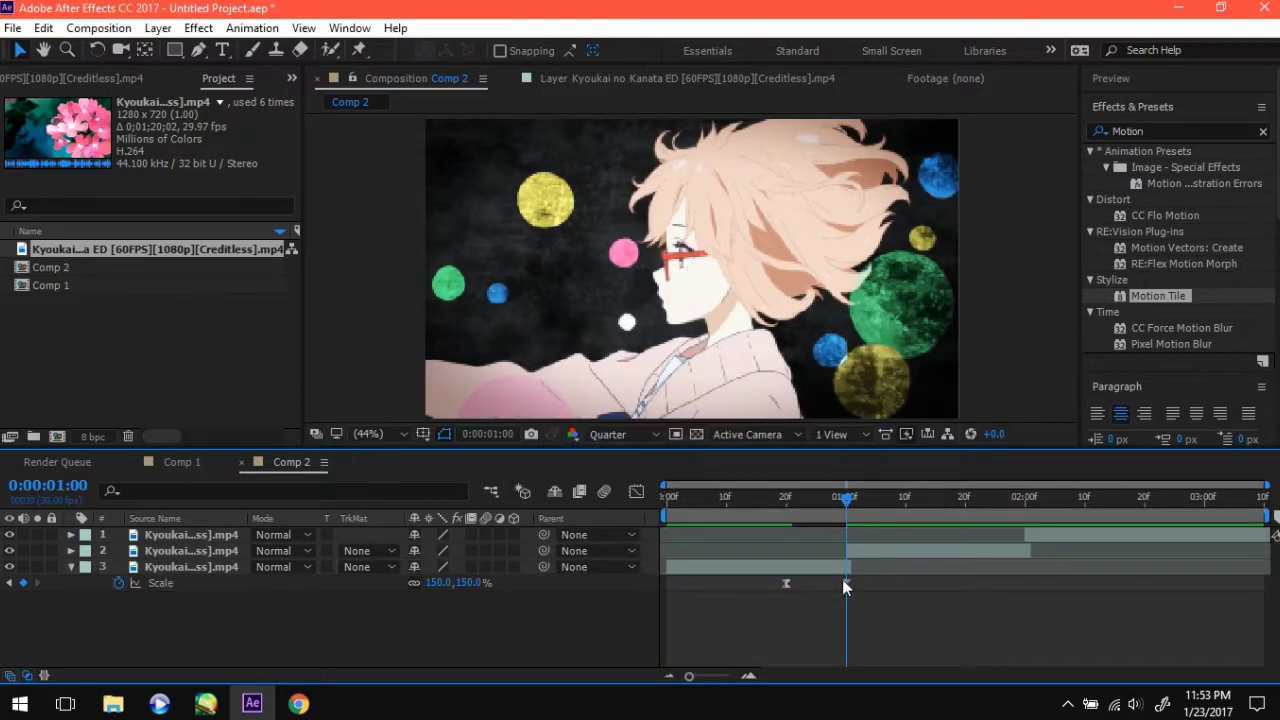
Reshape the first clip's Scale speed curve so it rises slowly and peaks sharply at the final keyframe
left_click(844, 582)
left_click(637, 492)
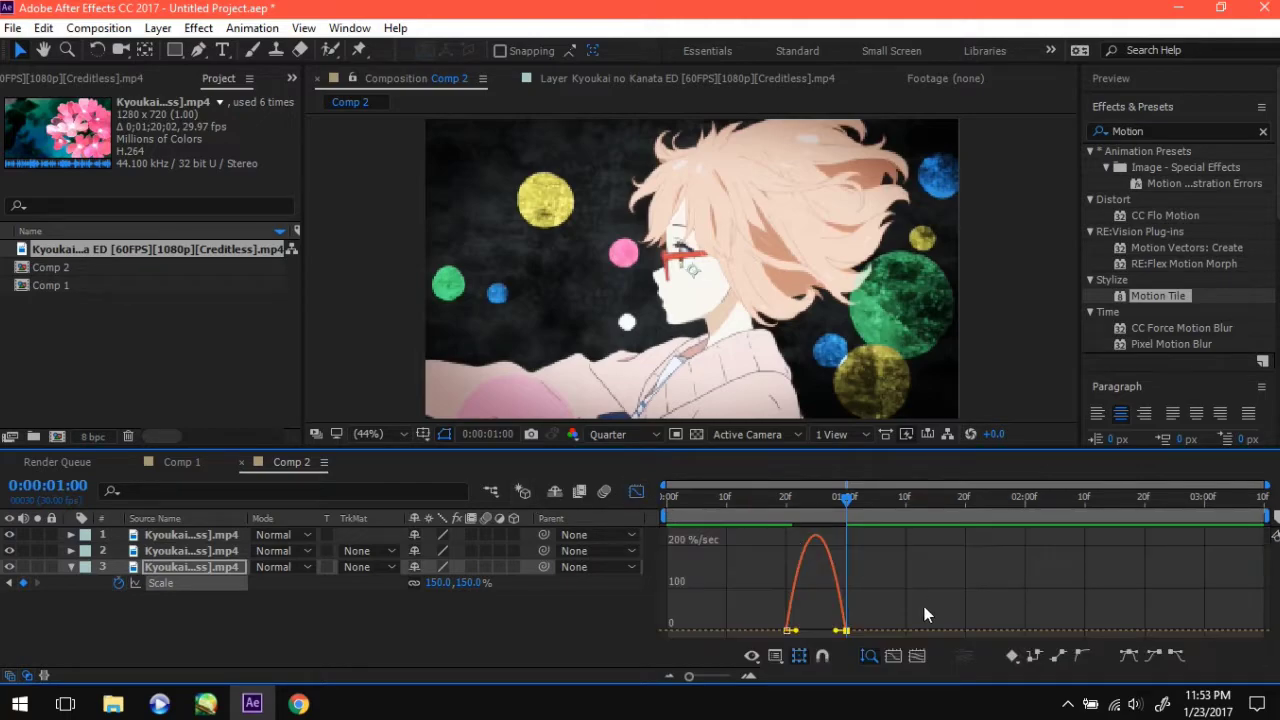
mouse_move(837, 632)
left_mouse_down()
mouse_move(852, 632)
mouse_move(817, 631)
mouse_move(843, 634)
left_mouse_up()
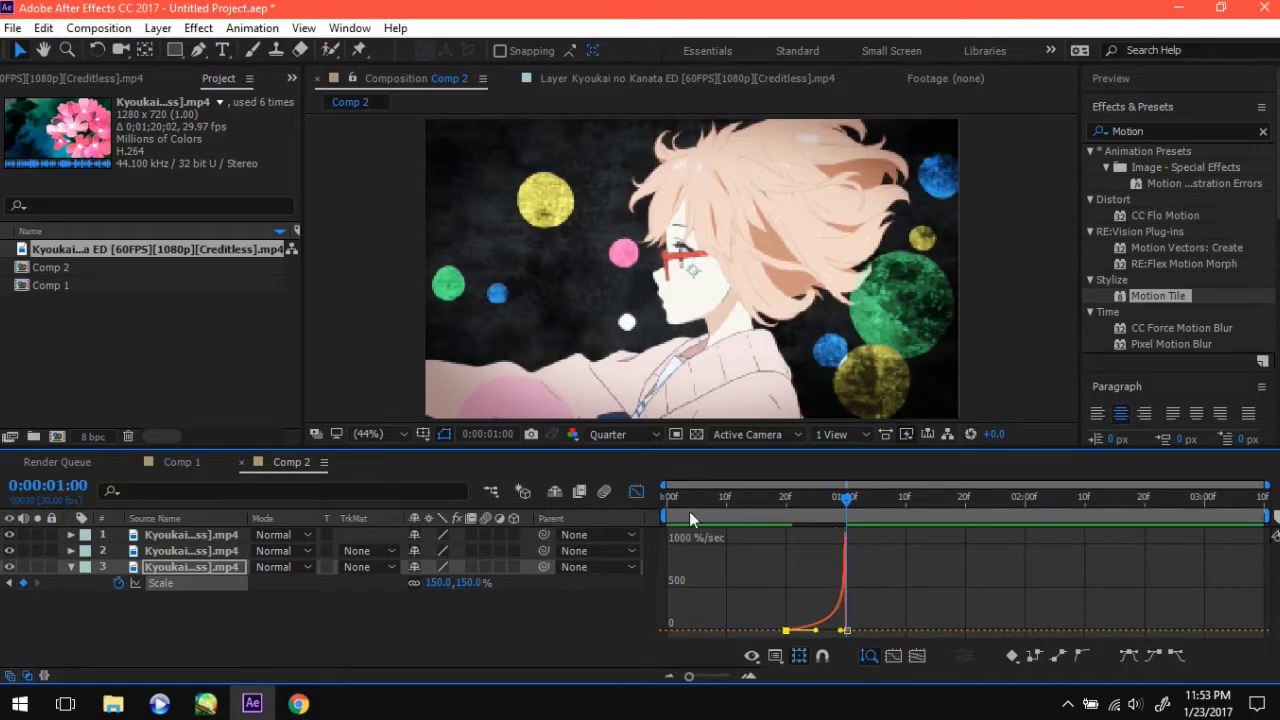
left_click(636, 492)
Apply Motion Tile to the middle clip with Output Width and Output Height at 300 and Mirror Edges enabled
left_click(876, 554)
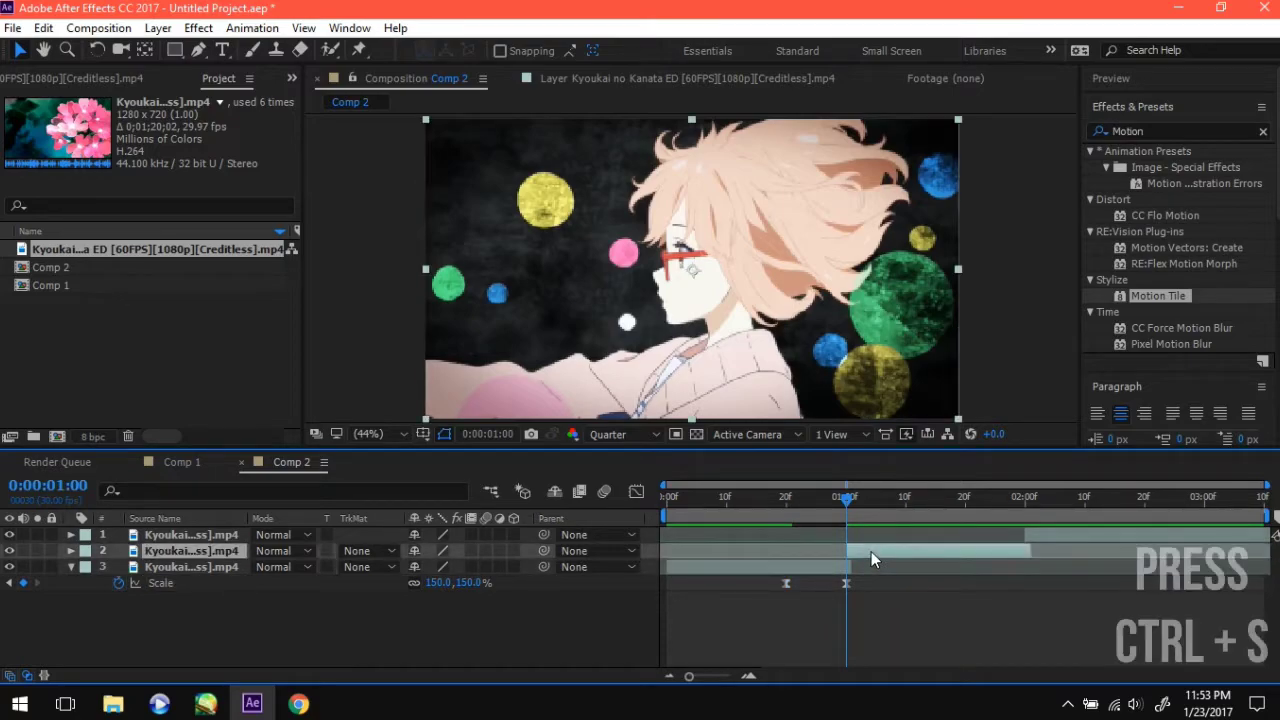
key("s")
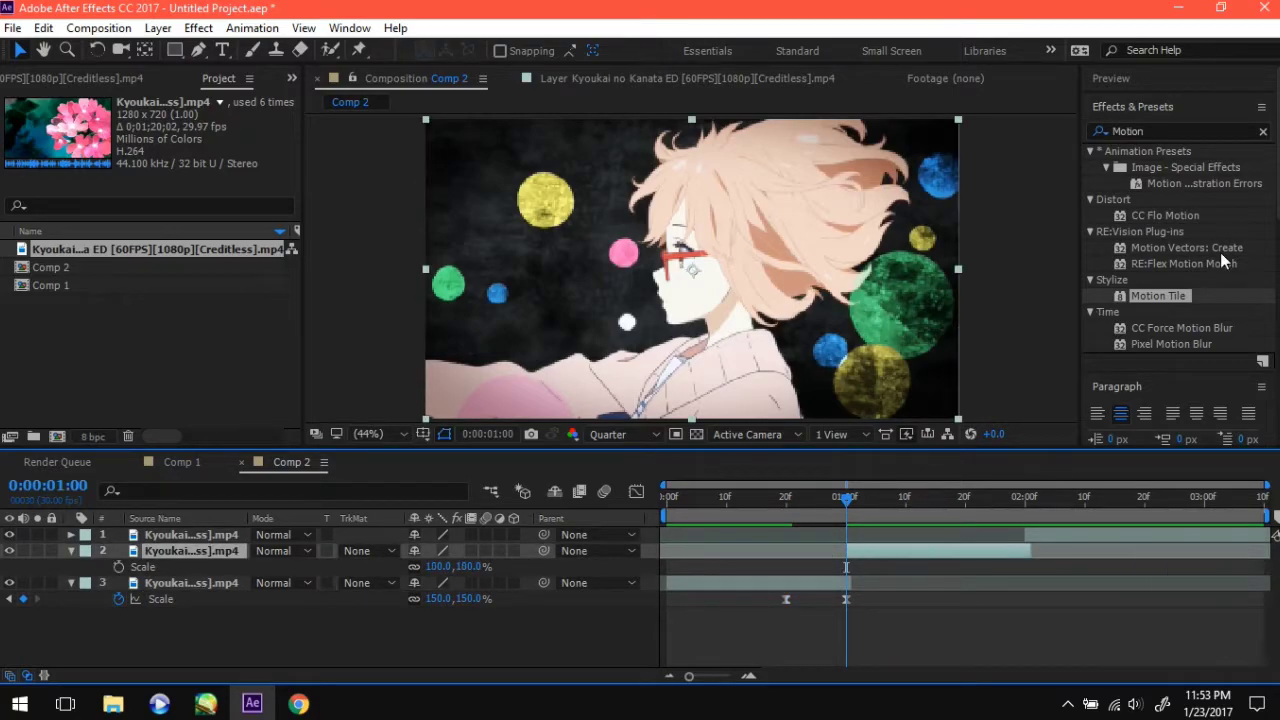
double_click(1154, 298)
left_click(182, 182)
key("Tab")
type("30")
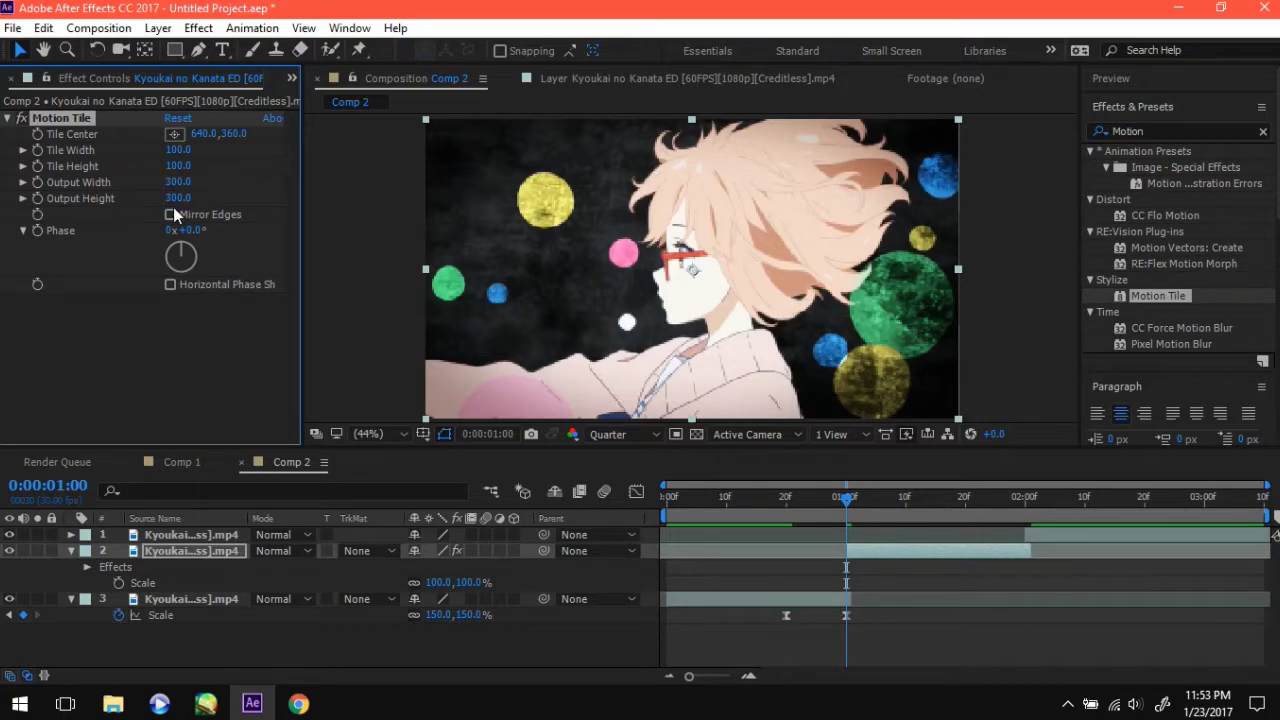
left_click(171, 214)
Keyframe the middle clip's Scale from 50% at 0:00:01:00 to 100% at 0:00:01:15
left_click(120, 584)
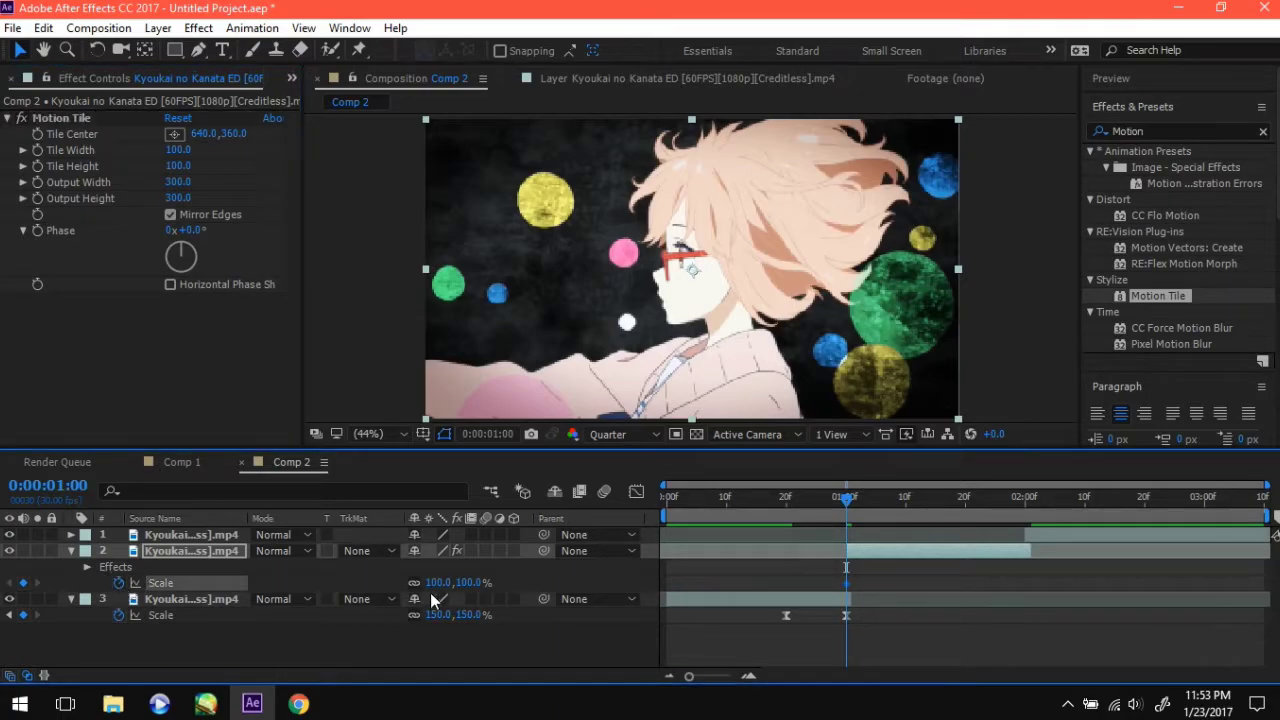
left_click_drag(437, 583, 398, 594)
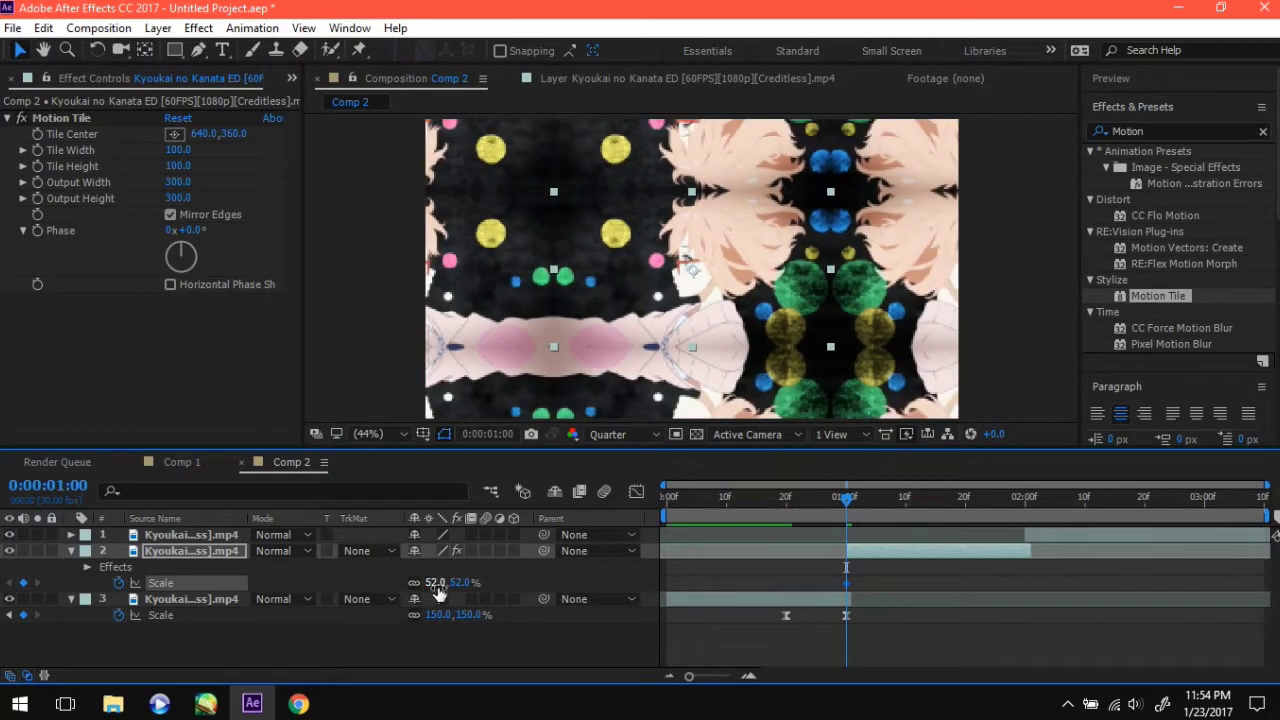
left_click(433, 583)
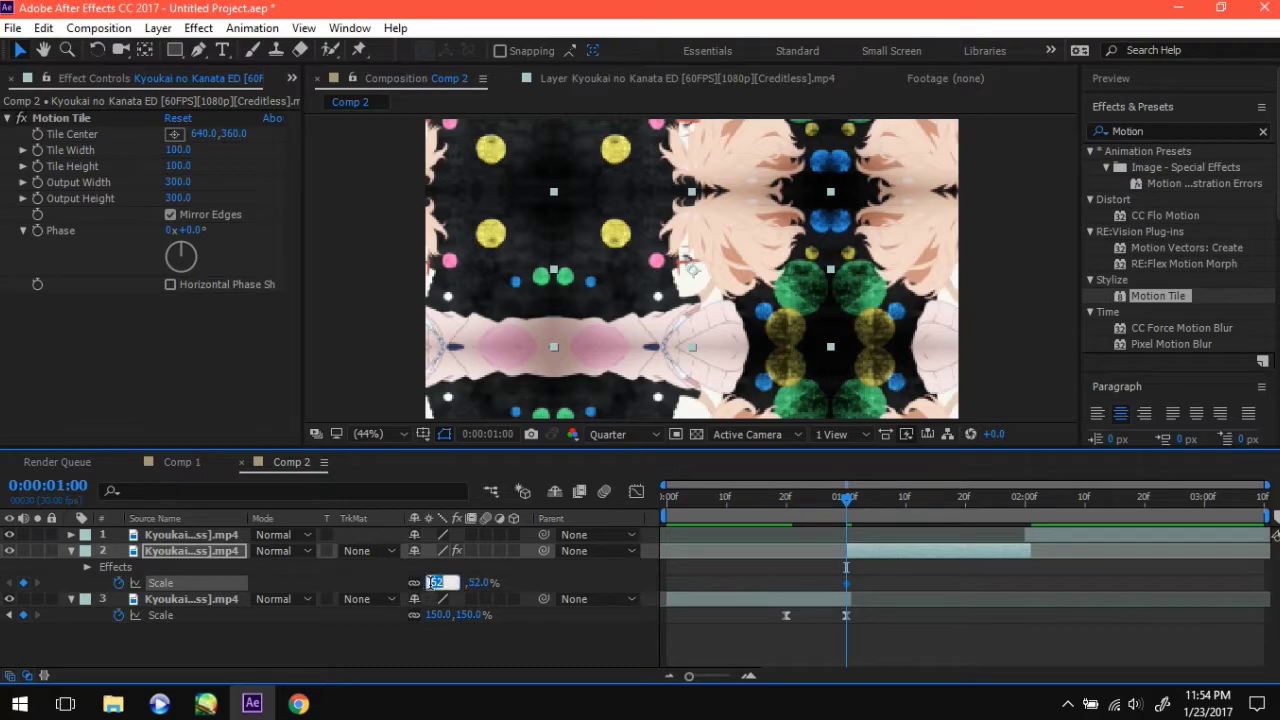
key("Return")
left_click_drag(851, 505, 937, 535)
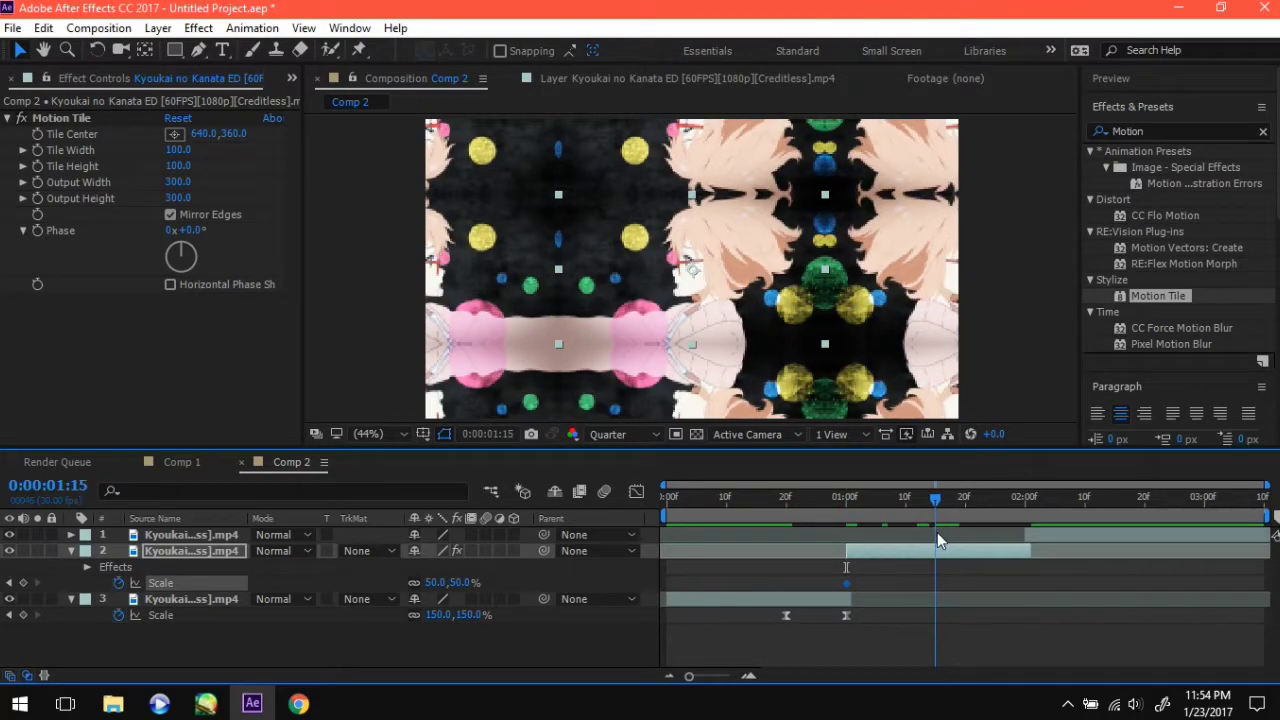
left_click(435, 584)
type("100")
key("Return")
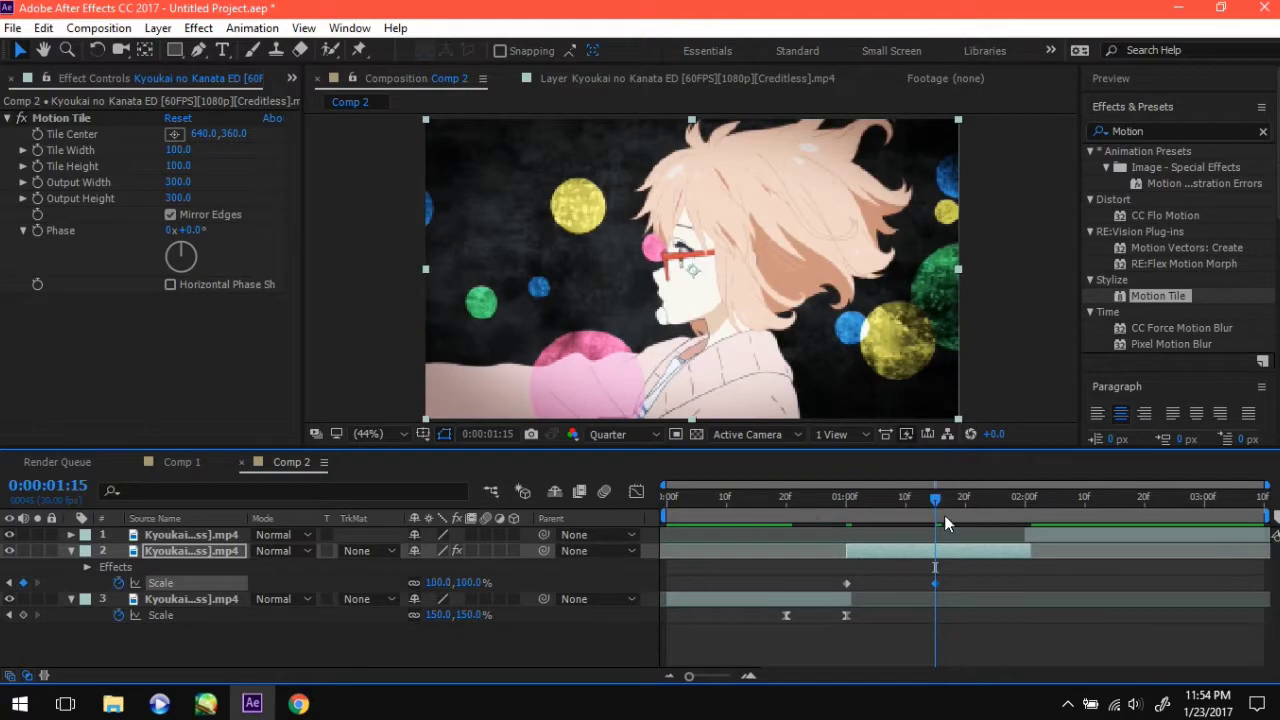
Add a 50% Scale keyframe to the middle clip at 0:00:02:00
left_click_drag(934, 500, 1022, 533)
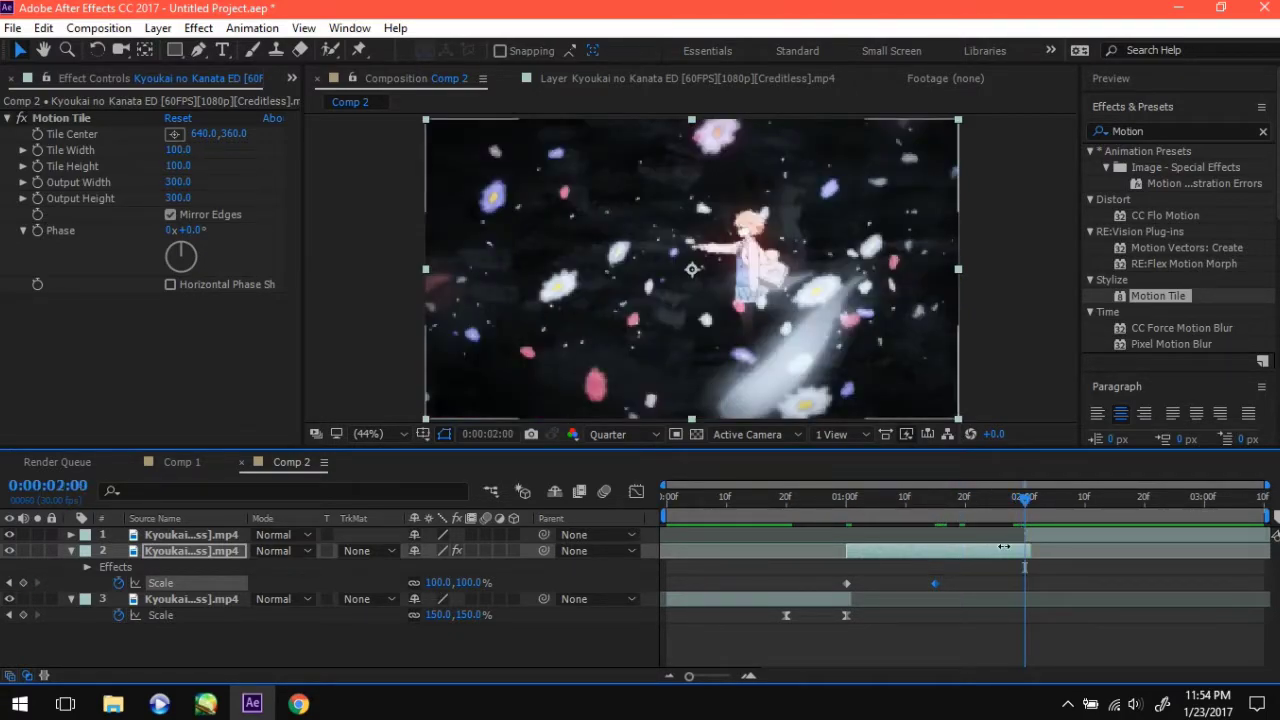
left_click(438, 582)
type("50")
key("Return")
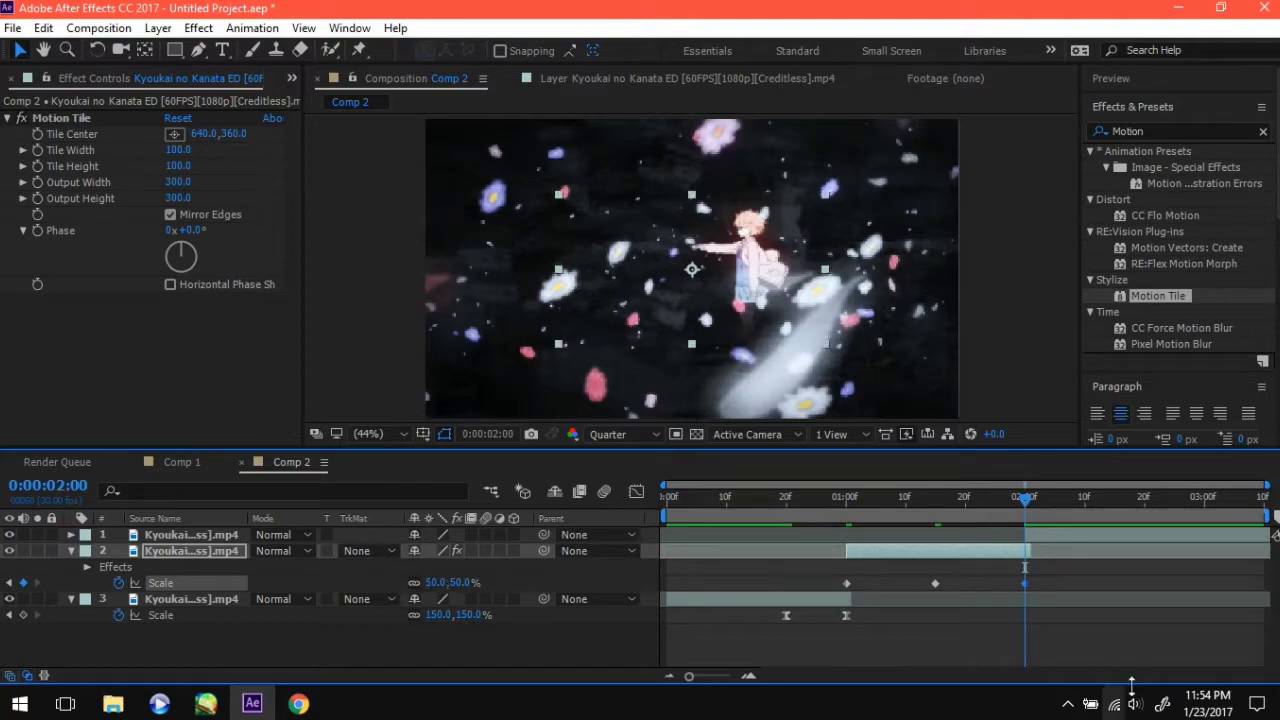
Apply Easy Ease to all three Scale keyframes of the middle clip
left_click_drag(1062, 584, 801, 581)
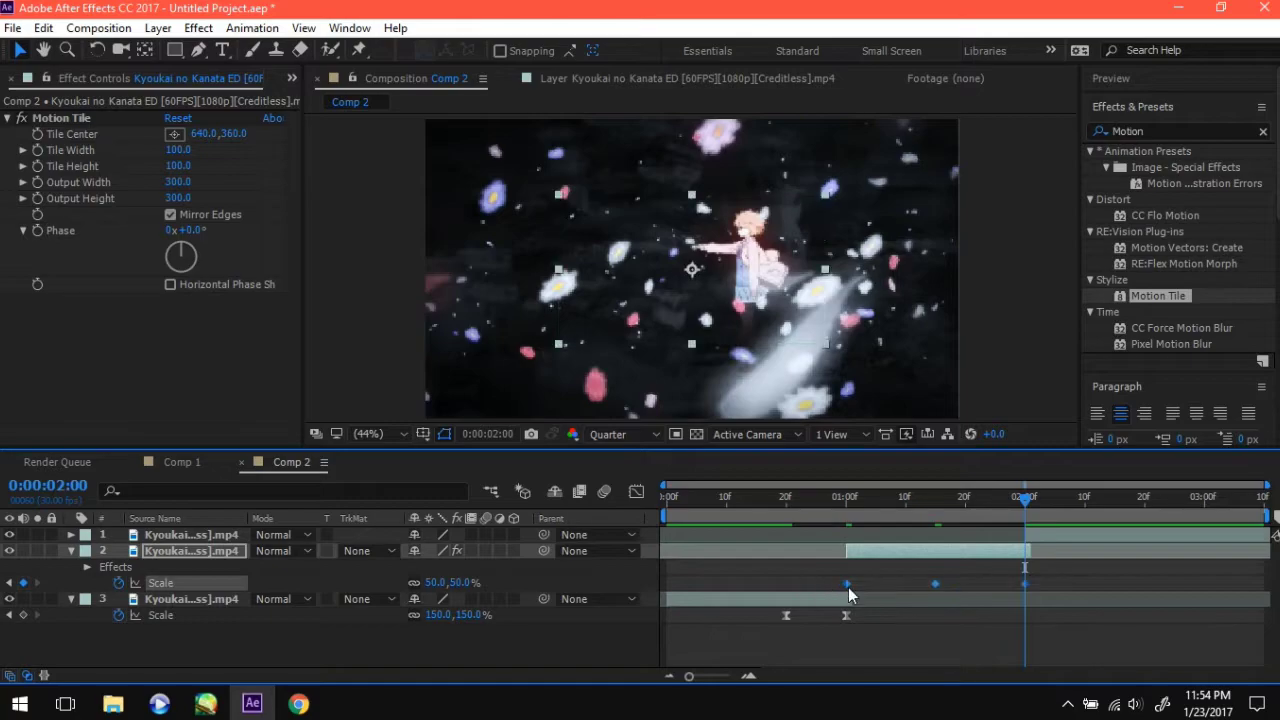
right_click(850, 596)
mouse_move(960, 568)
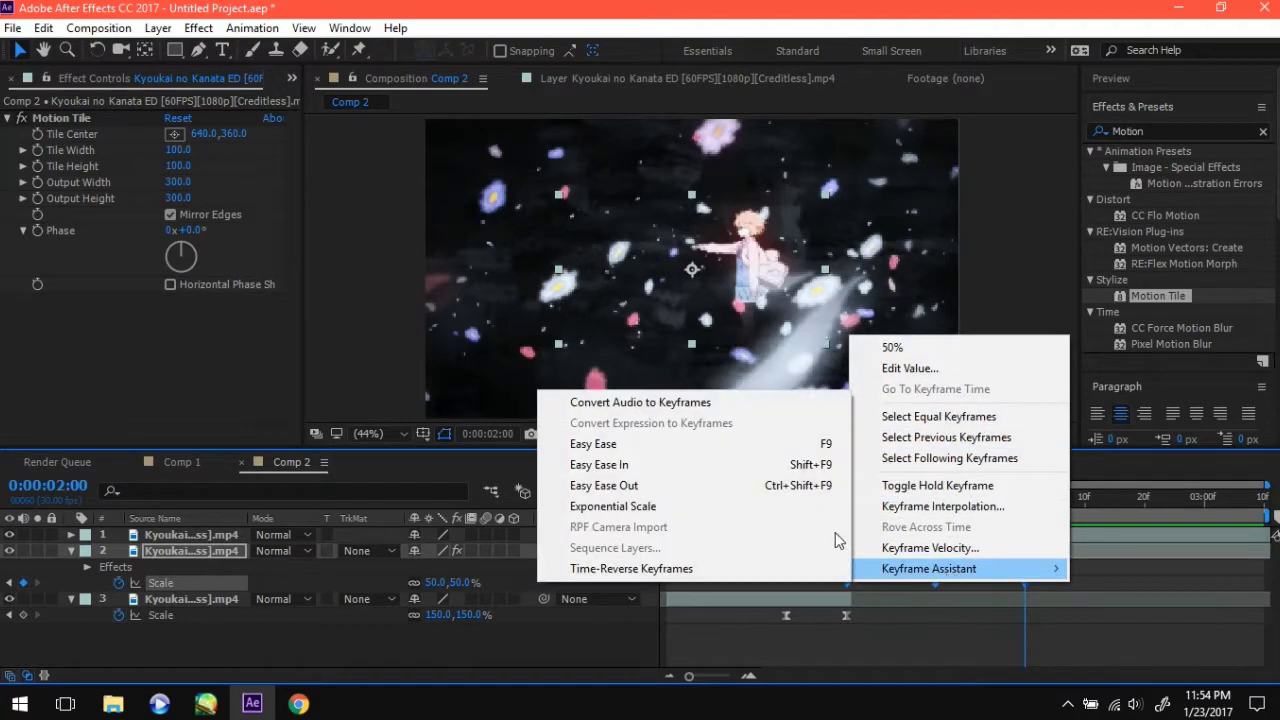
left_click(640, 440)
left_click(950, 657)
Reshape the middle clip's Scale speed curve to start at a sharp peak, slow at the middle keyframe and accelerate toward the last
left_click(846, 584)
left_click(642, 490)
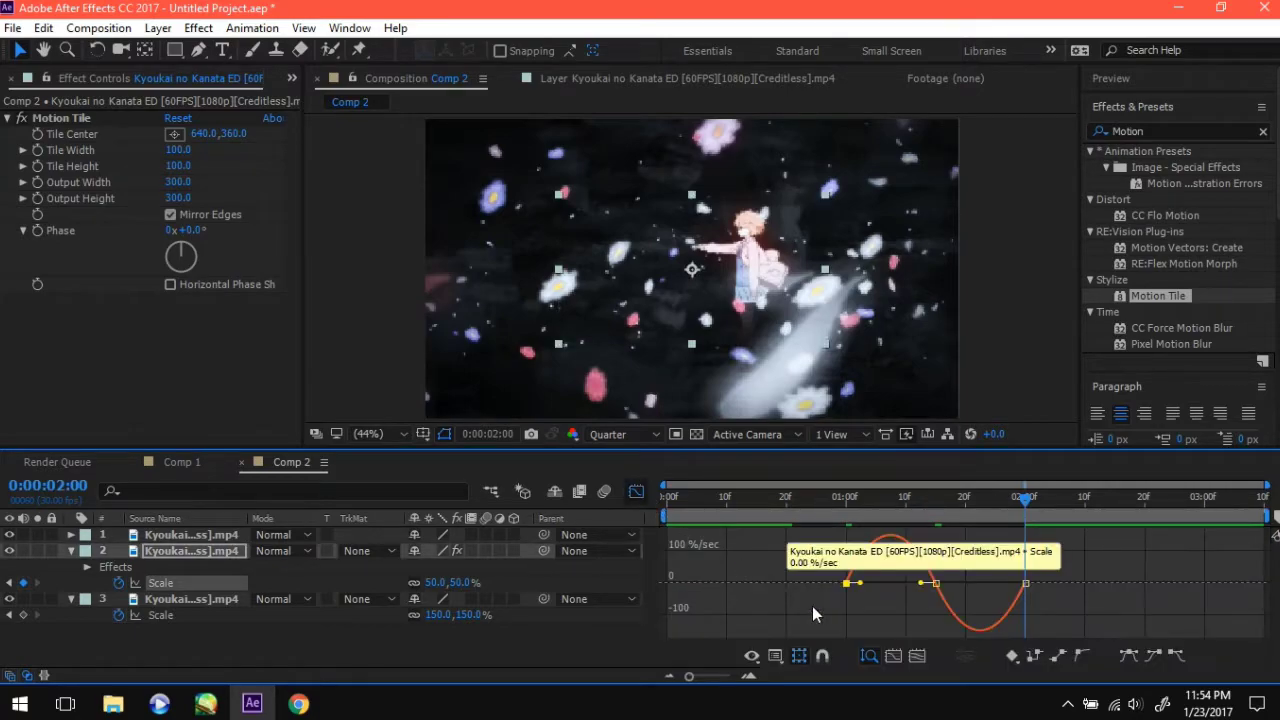
left_click_drag(858, 585, 922, 574)
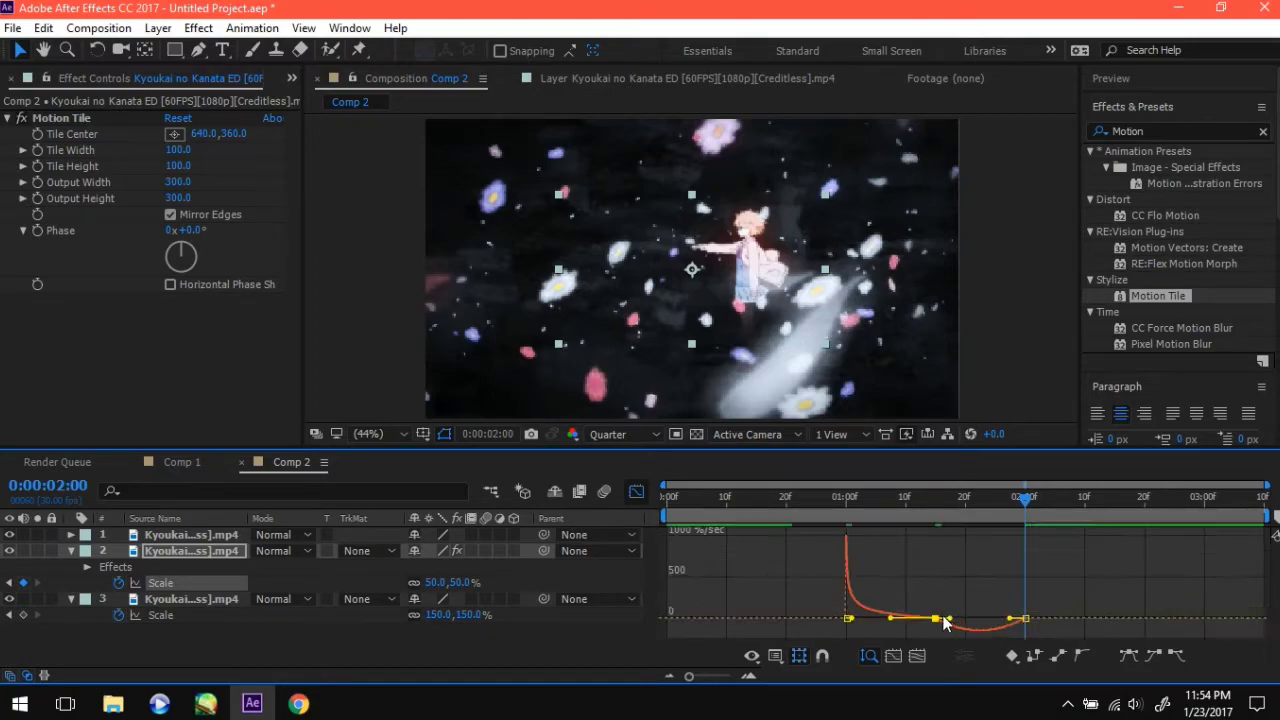
left_click_drag(948, 622, 1046, 611)
left_click(640, 492)
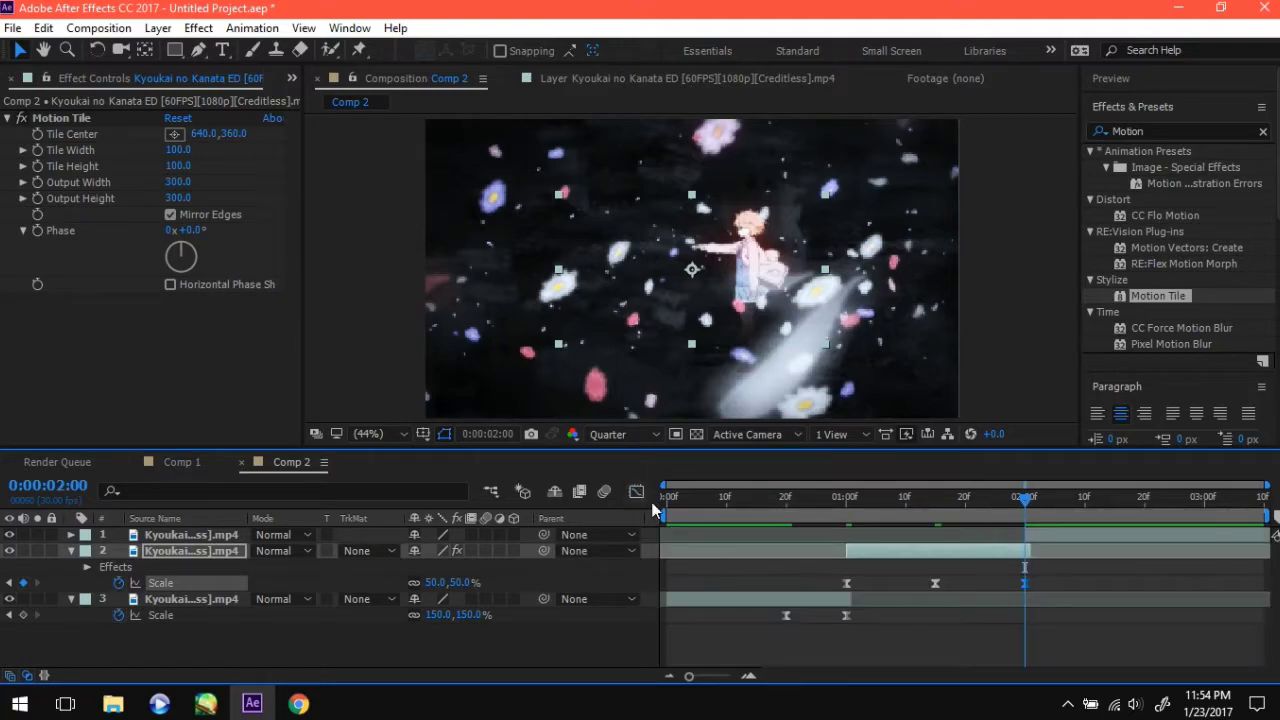
Keyframe the last clip's Scale from 150% at 0:00:02:00 to 100% at 0:00:02:10
left_click(1086, 534)
key("s")
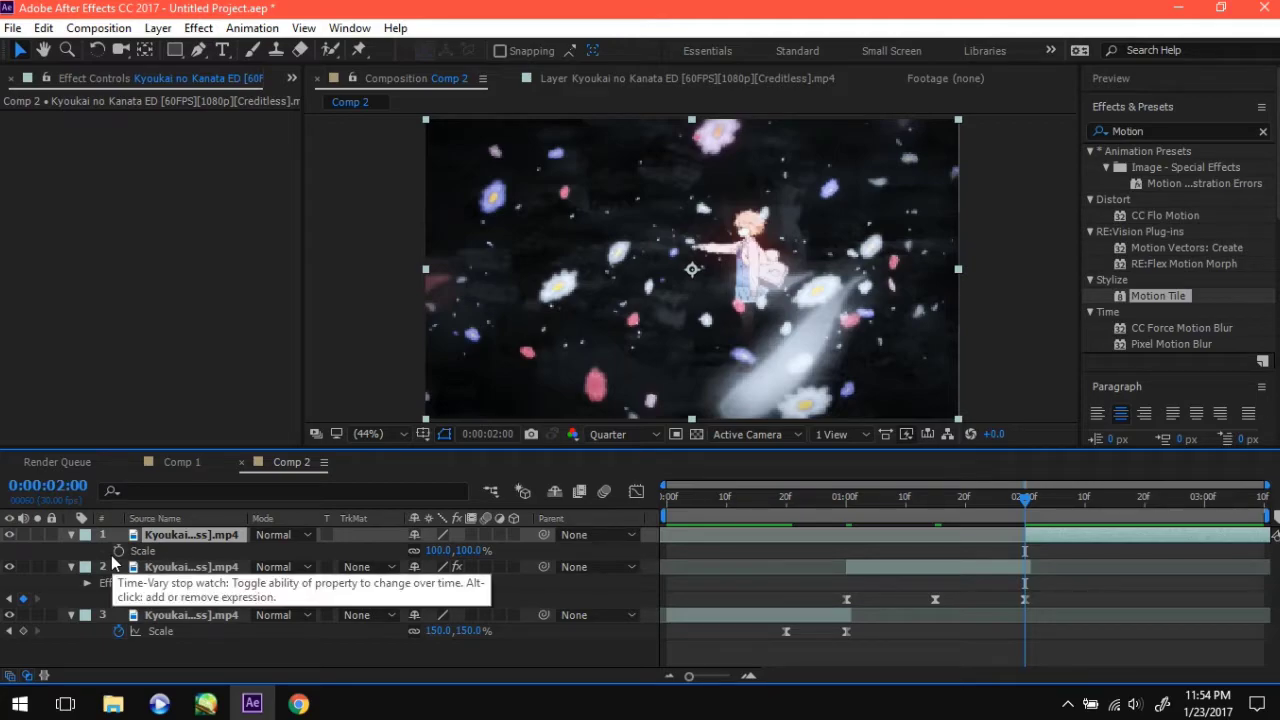
left_click(436, 550)
type("15")
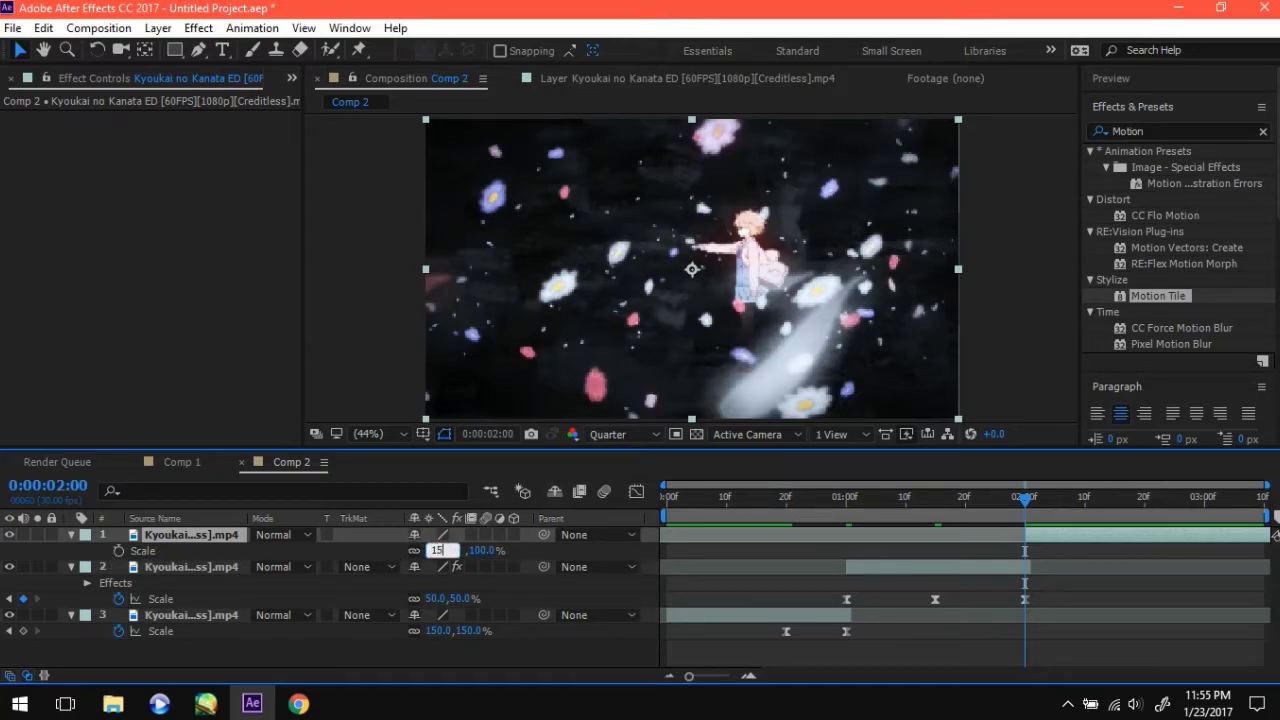
type("0")
key("Return")
left_click(118, 550)
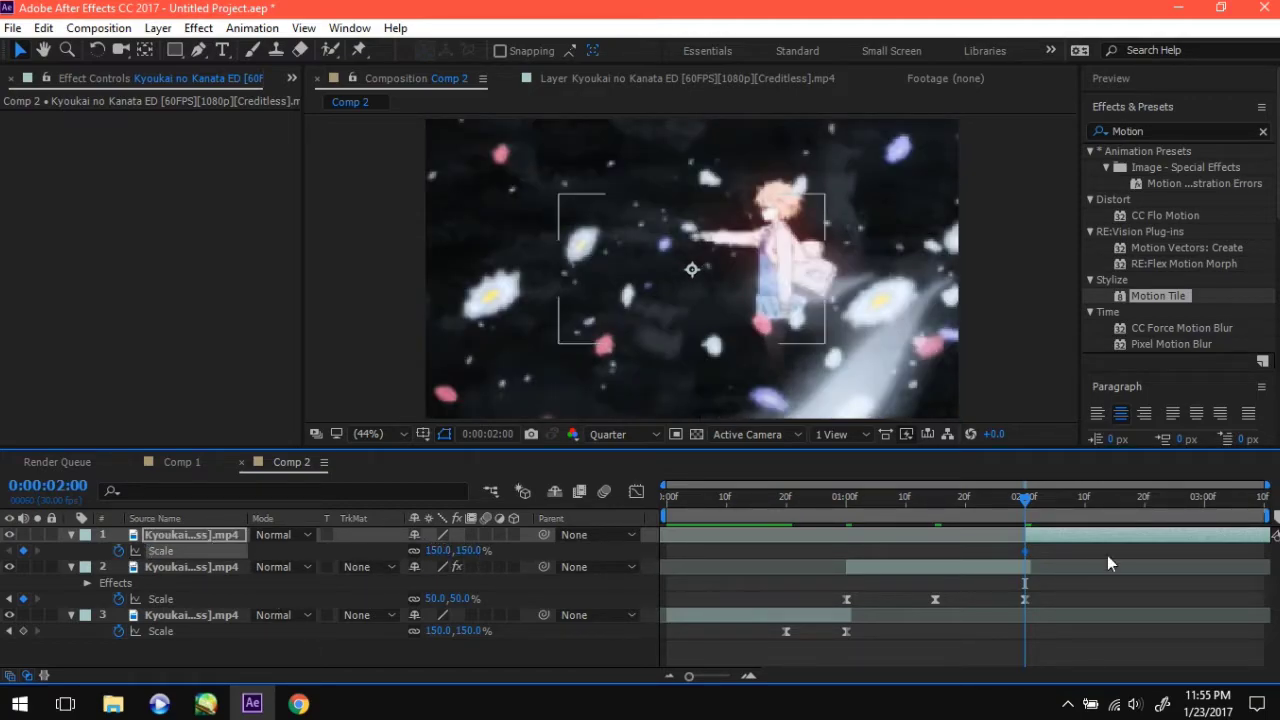
left_click_drag(1020, 497, 1084, 497)
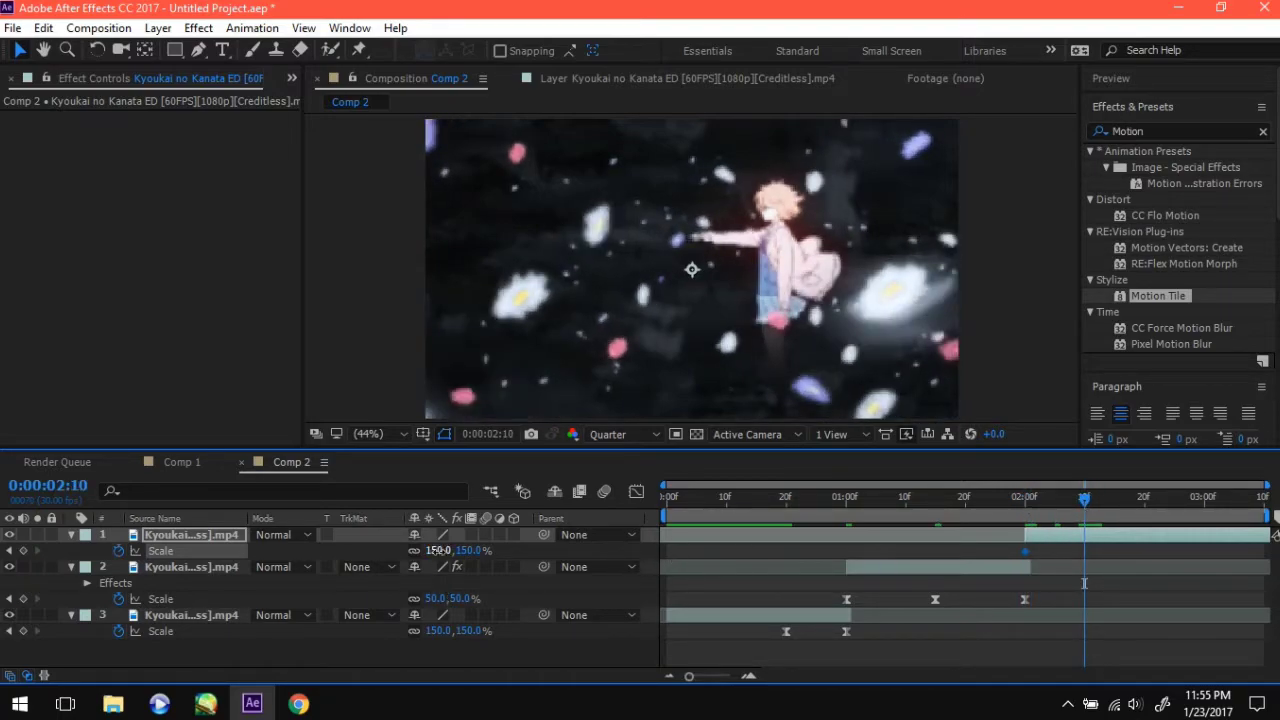
type("0")
key("Return")
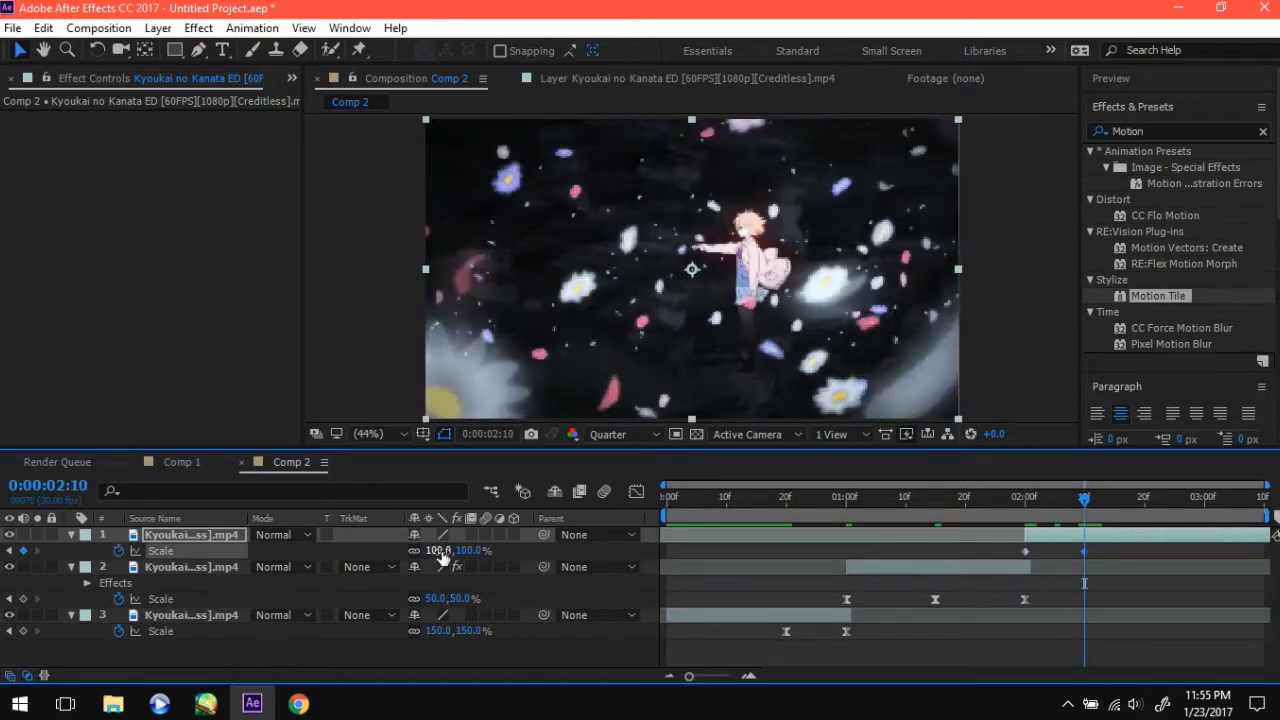
Apply Easy Ease to both Scale keyframes of the last clip
left_click_drag(1105, 557, 996, 550)
right_click(1029, 549)
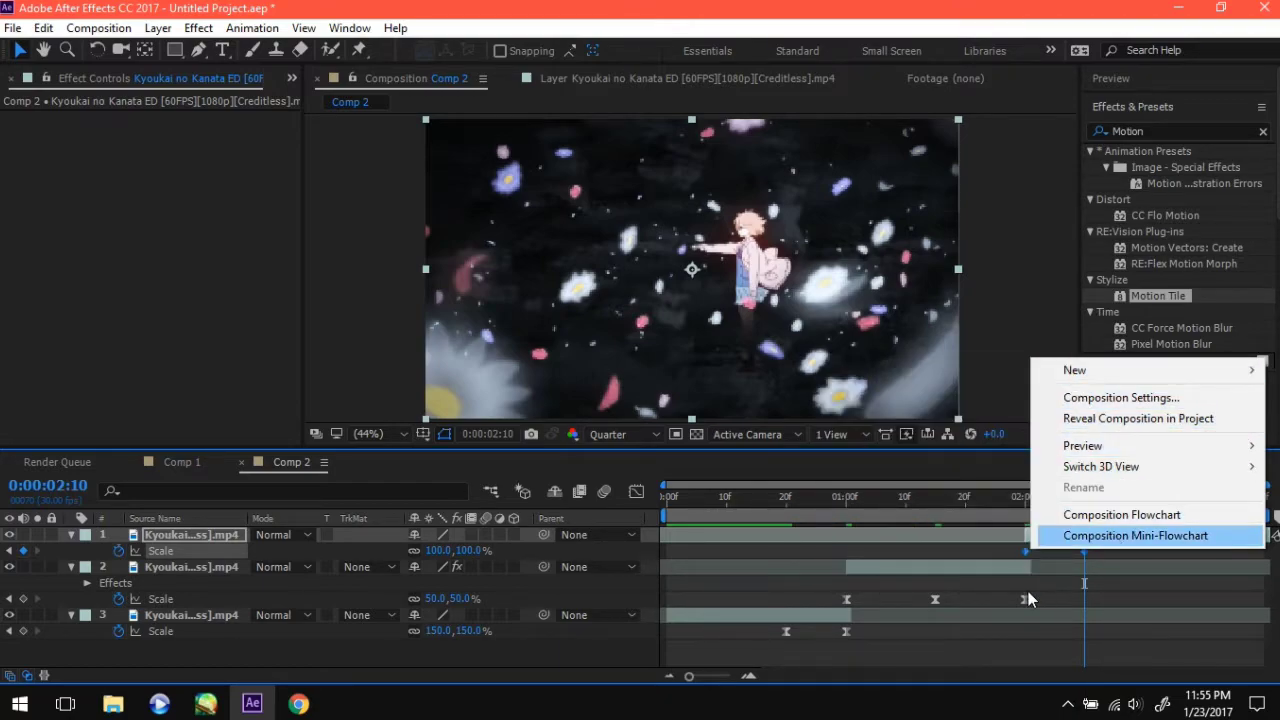
left_click(1067, 596)
left_click(1109, 549)
right_click(1024, 551)
mouse_move(1073, 537)
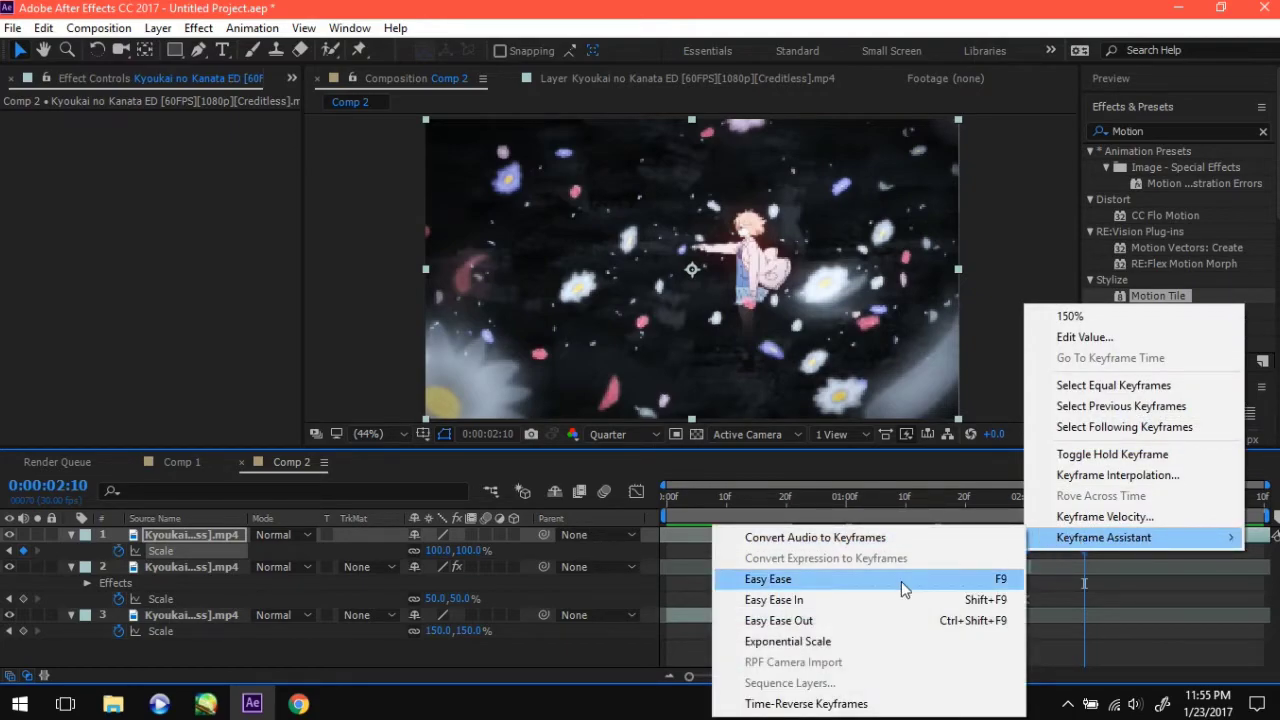
left_click(902, 579)
Reshape the last clip's Scale speed curve so it is fastest at the first keyframe and slows gradually to the second
left_click(640, 490)
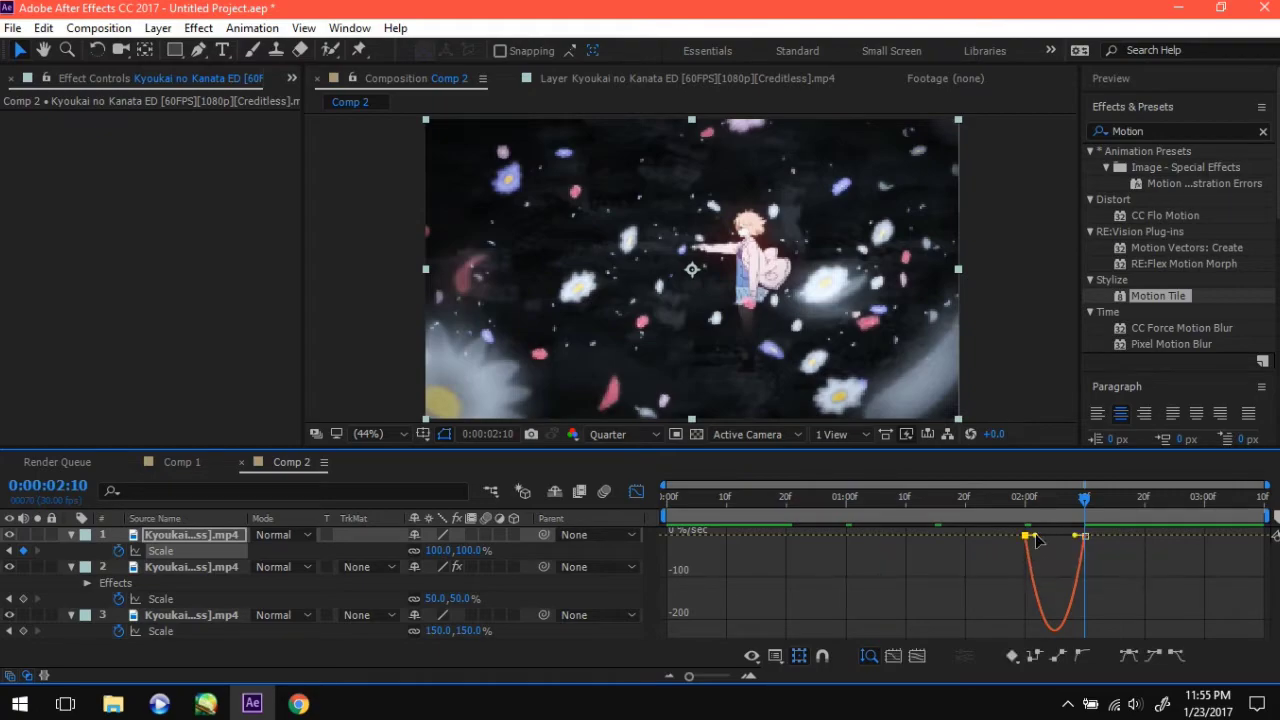
mouse_move(1035, 540)
left_mouse_down()
mouse_move(1022, 543)
mouse_move(1055, 536)
left_mouse_up()
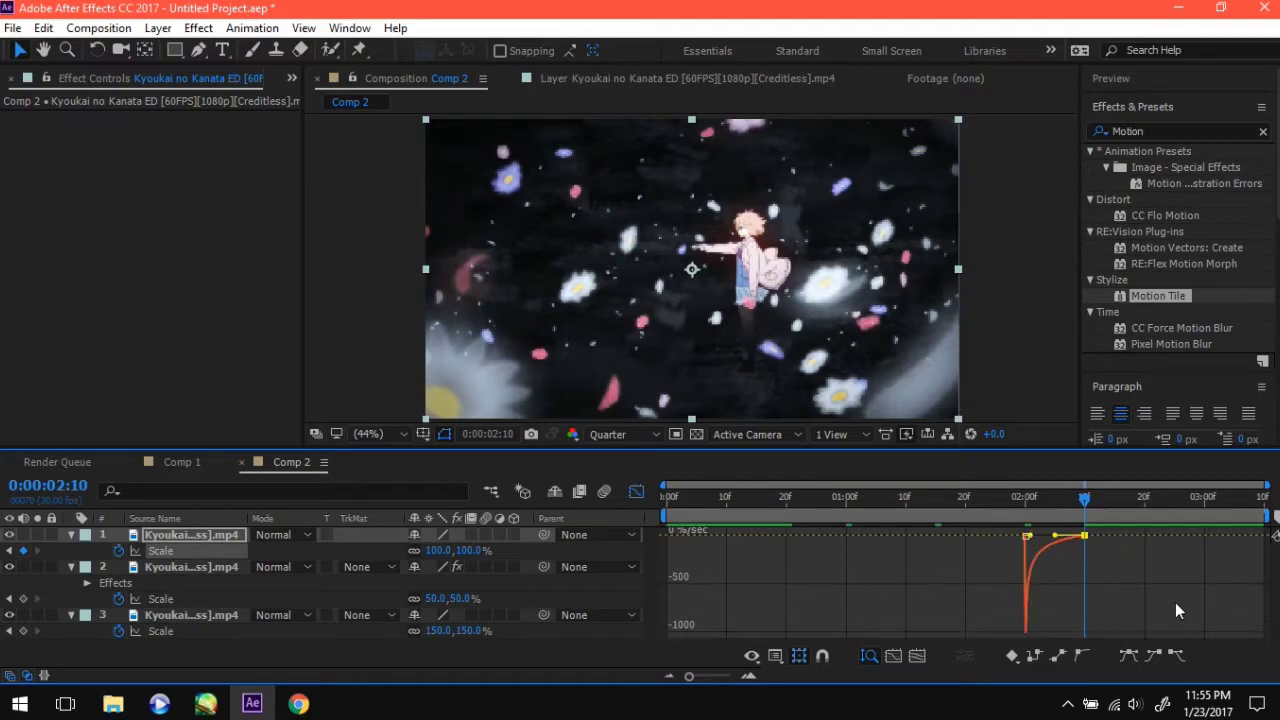
left_click(638, 490)
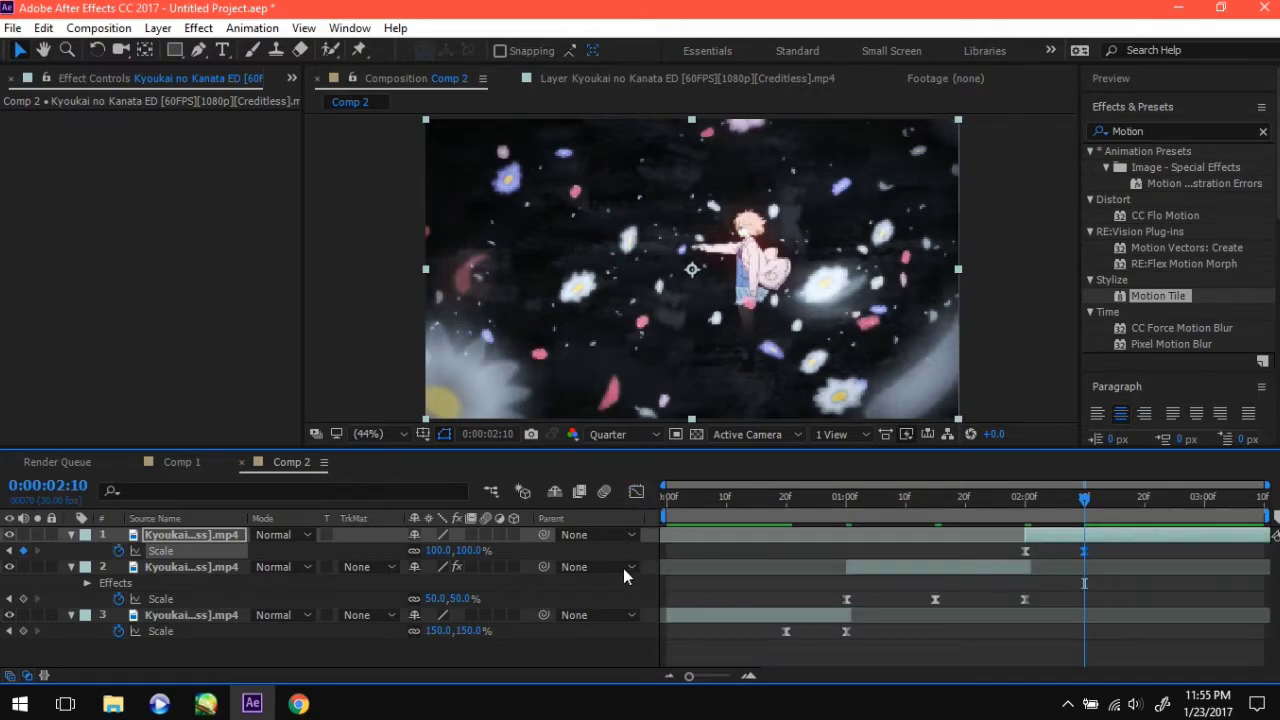
Enable motion blur on all three clip layers and for the composition
left_click(512, 638)
left_click_drag(485, 536, 485, 614)
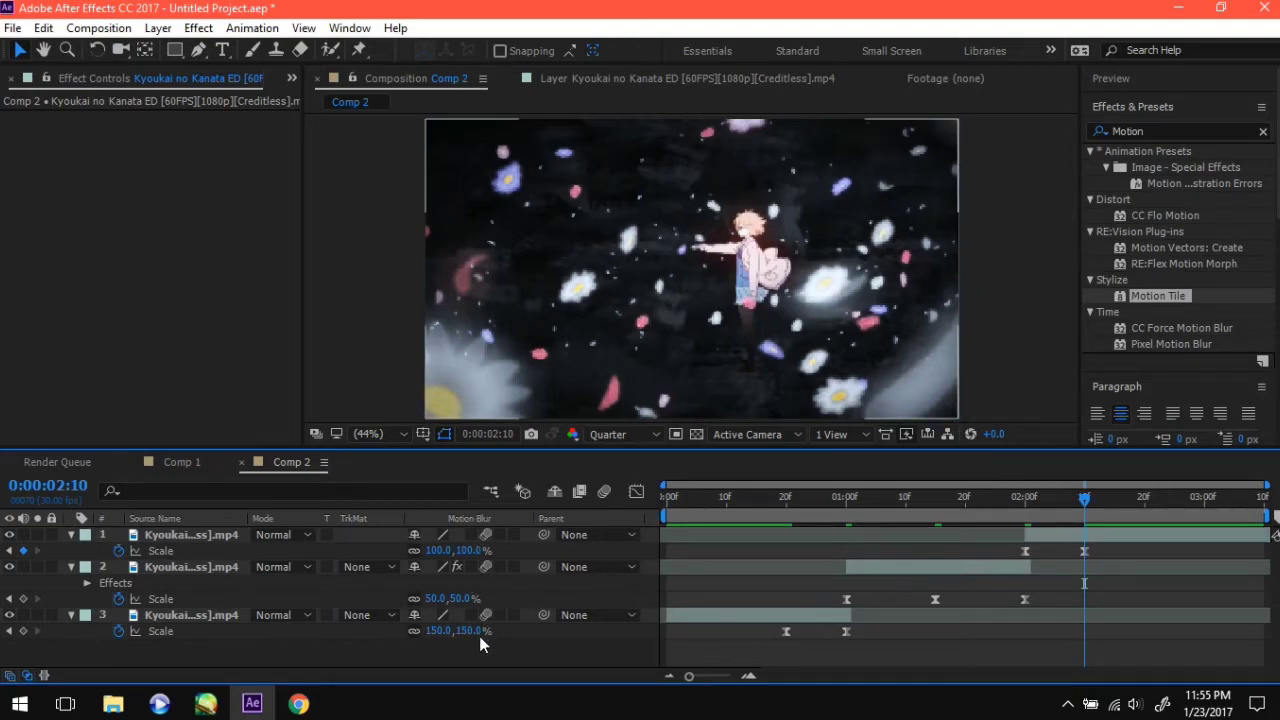
left_click(604, 491)
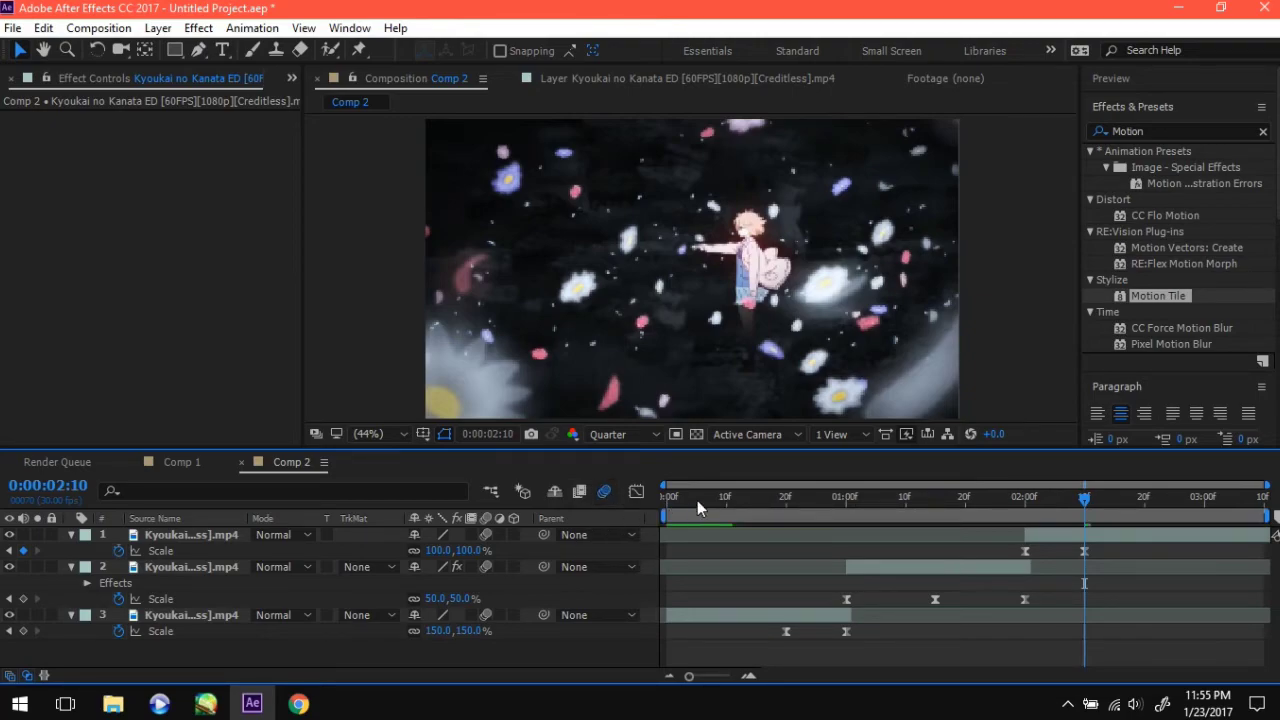
Preview the zoom transitions from the start of the composition
left_click_drag(697, 500, 525, 559)
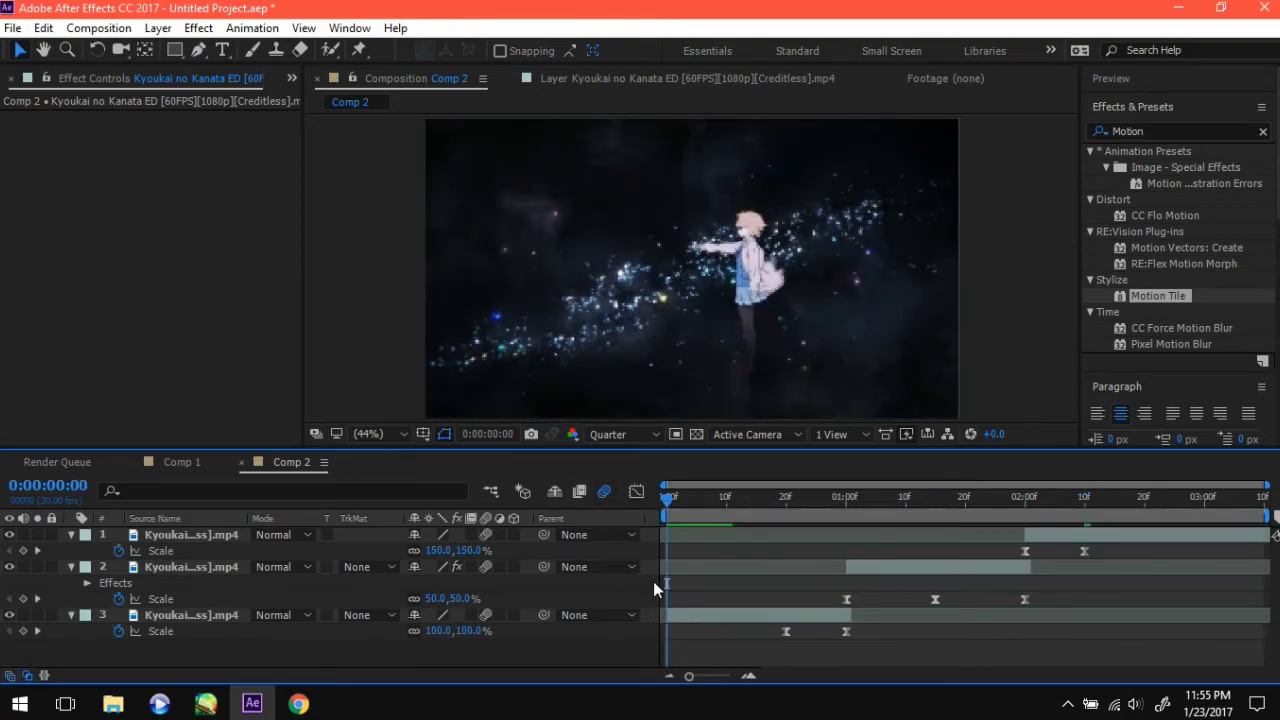
key("space")
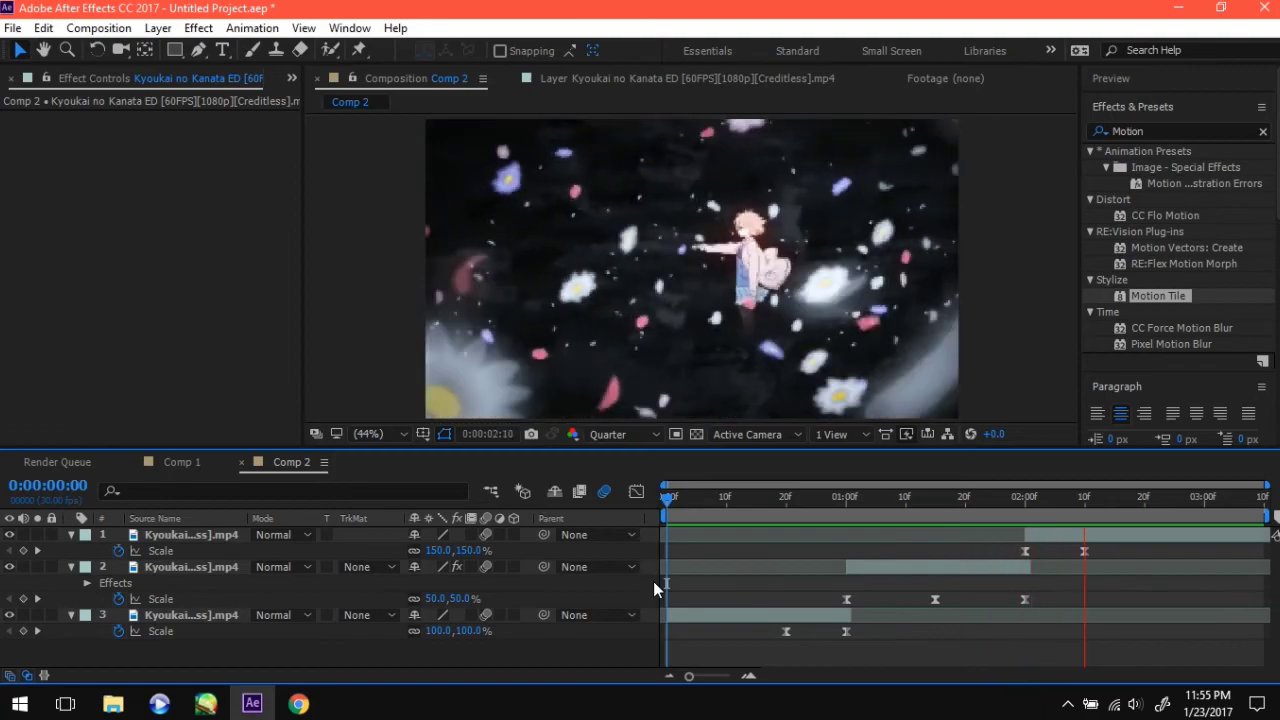